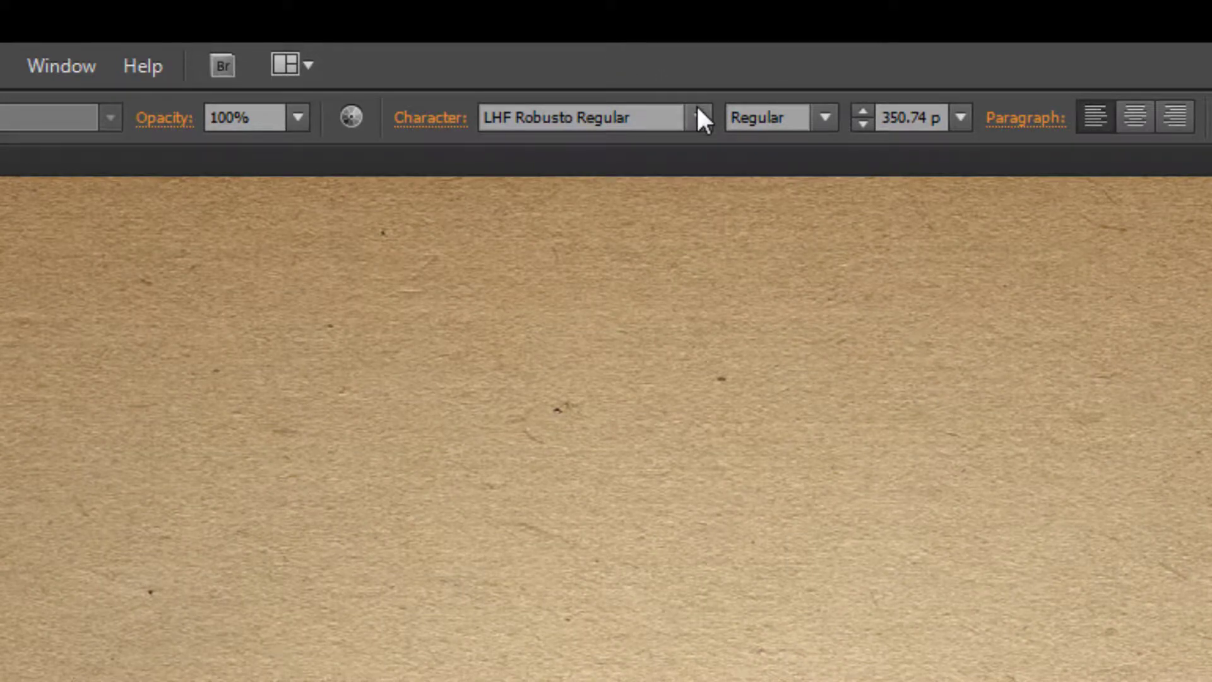
- Enter the title text "Robusto" in the LHF Robusto Regular font
left_click(700, 118)
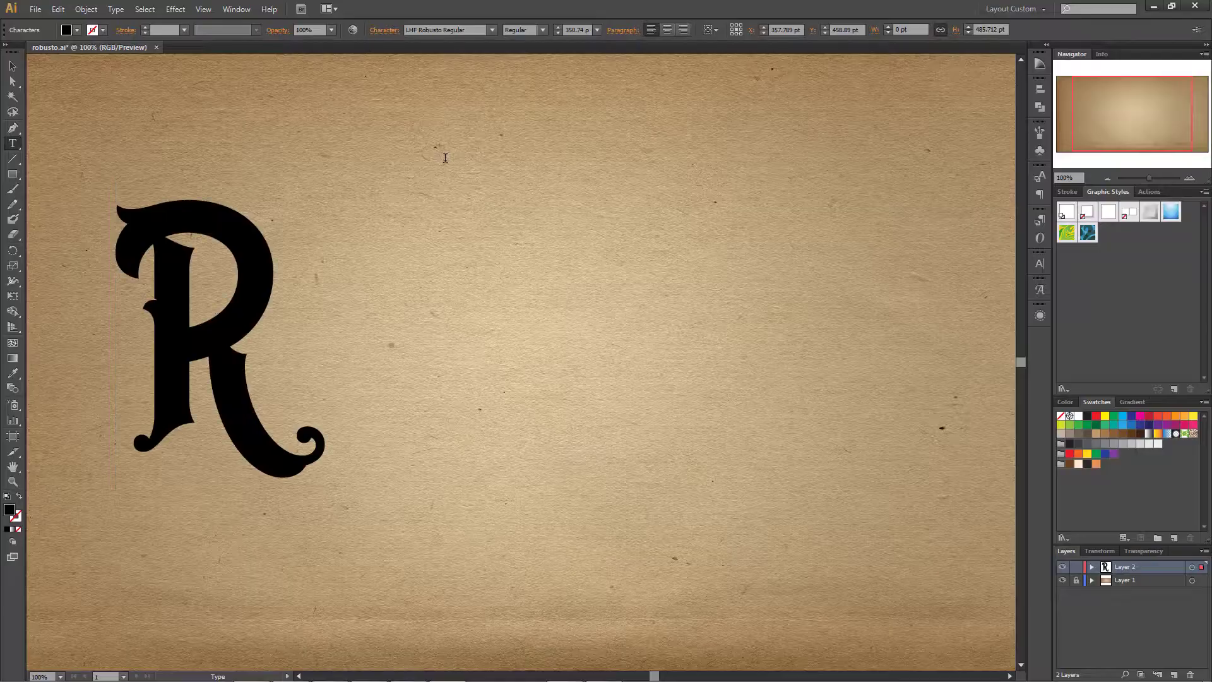
type("obu")
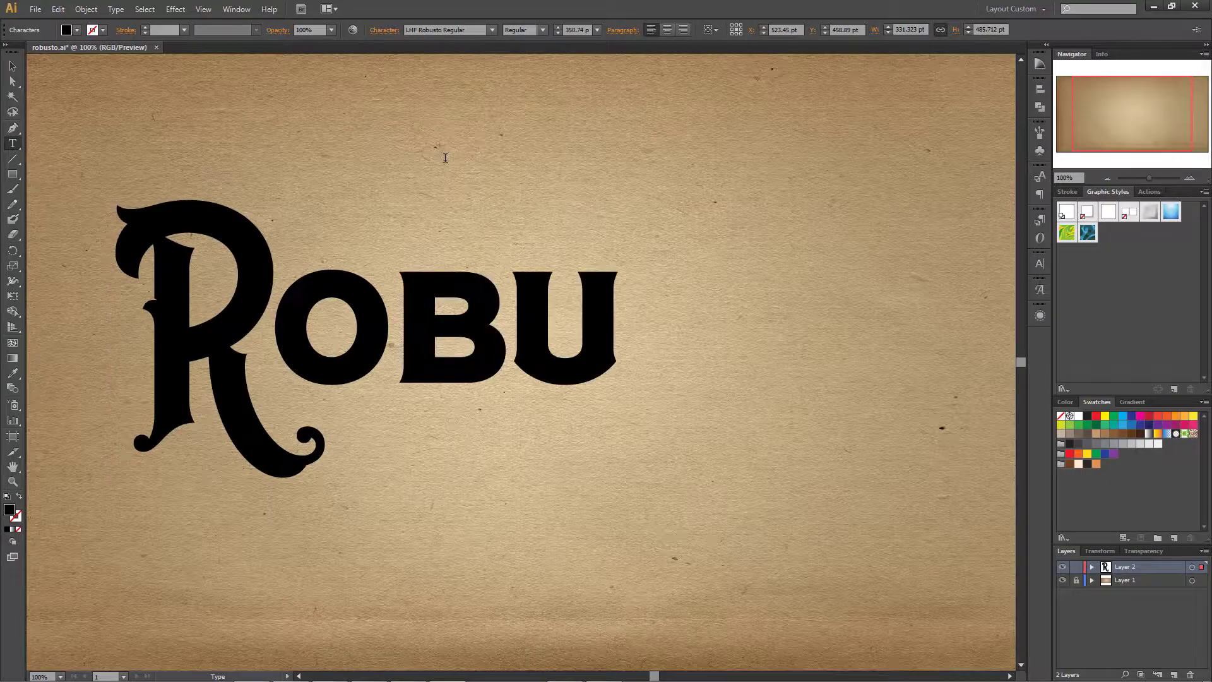
type("sto")
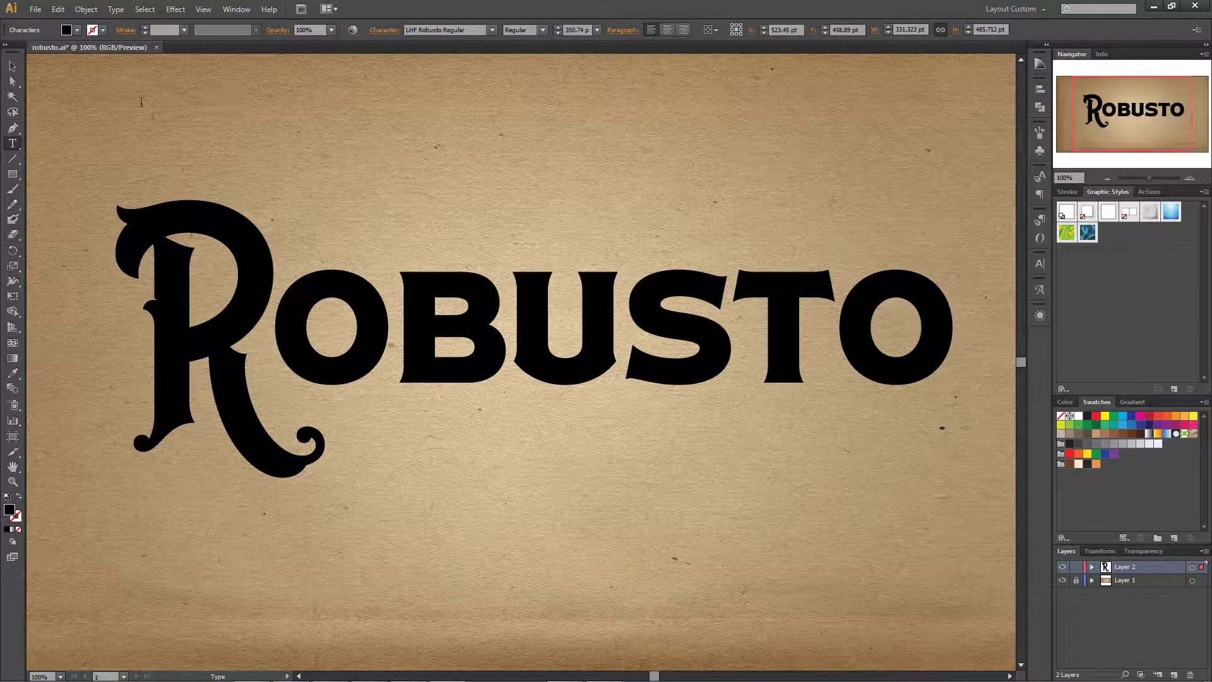
- Select the finished Robusto text object and change its font to LHF Robusto Shadow 2
left_click(13, 66)
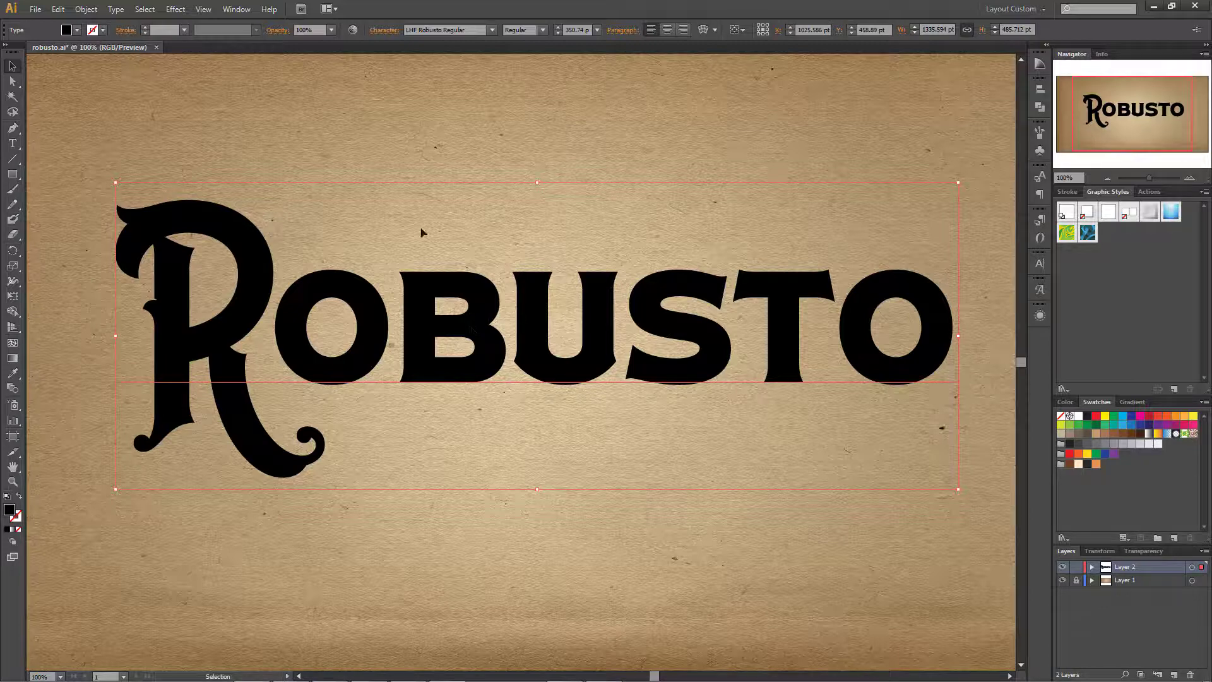
left_click(493, 30)
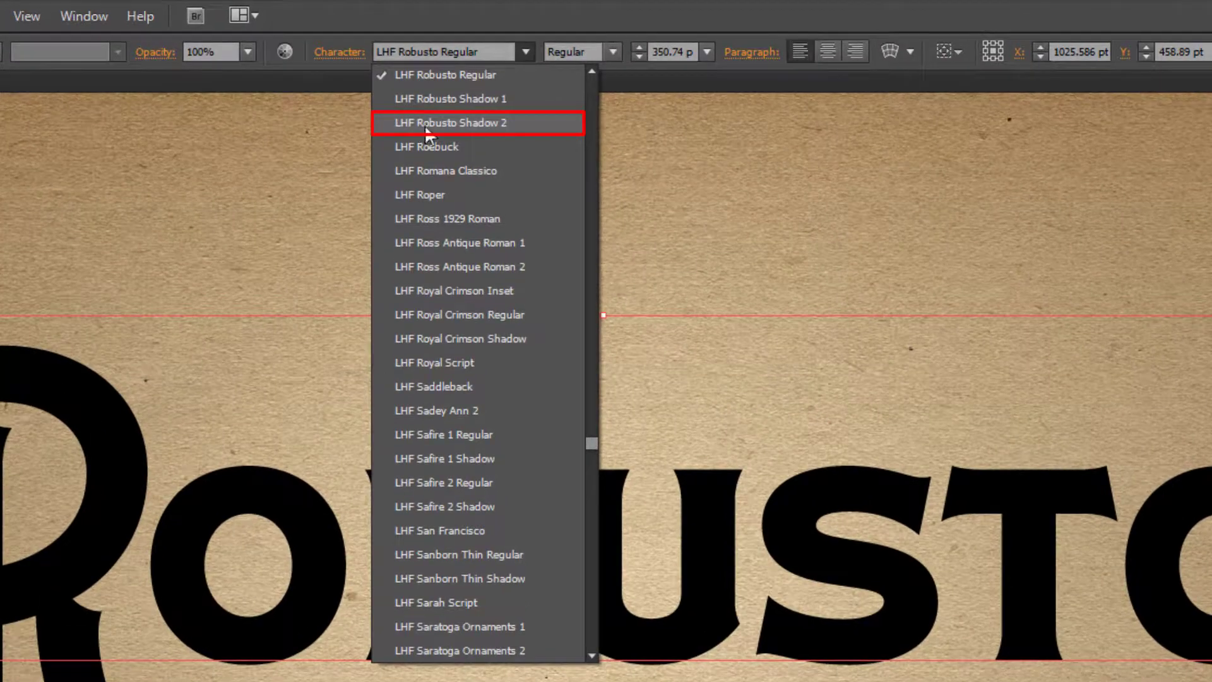
left_click(523, 127)
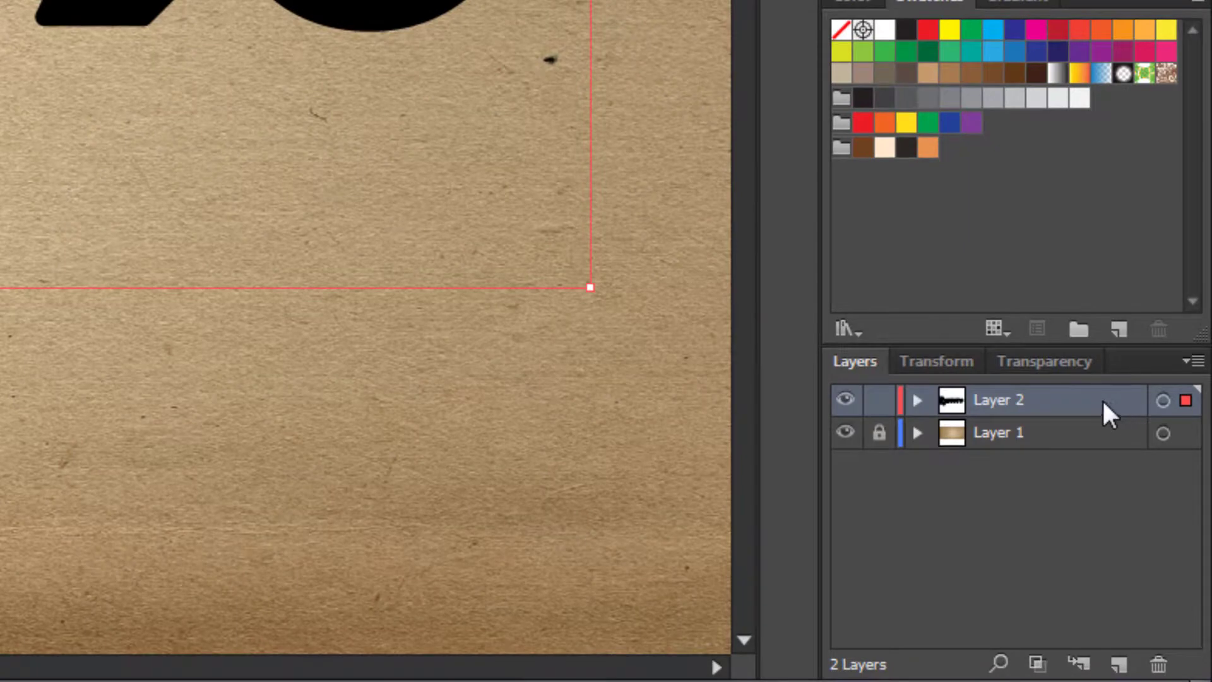
- Rename the text layer, Layer 2, as "Shadow 2"
double_click(1003, 399)
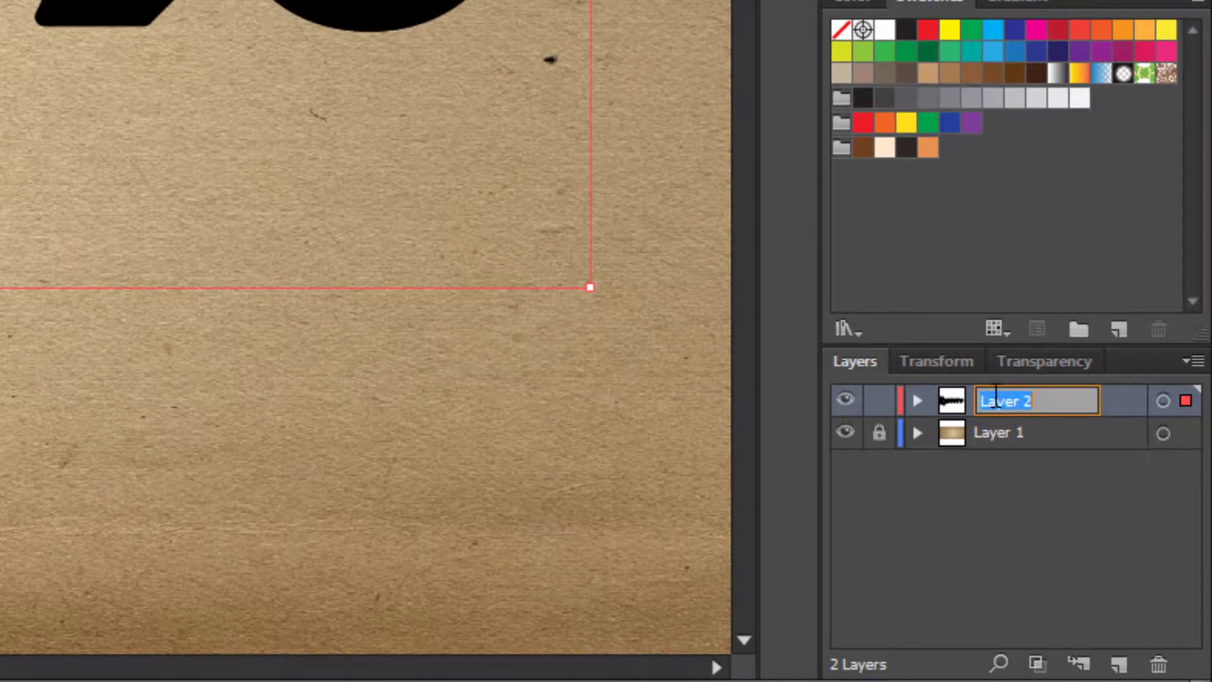
type("Shadow 2")
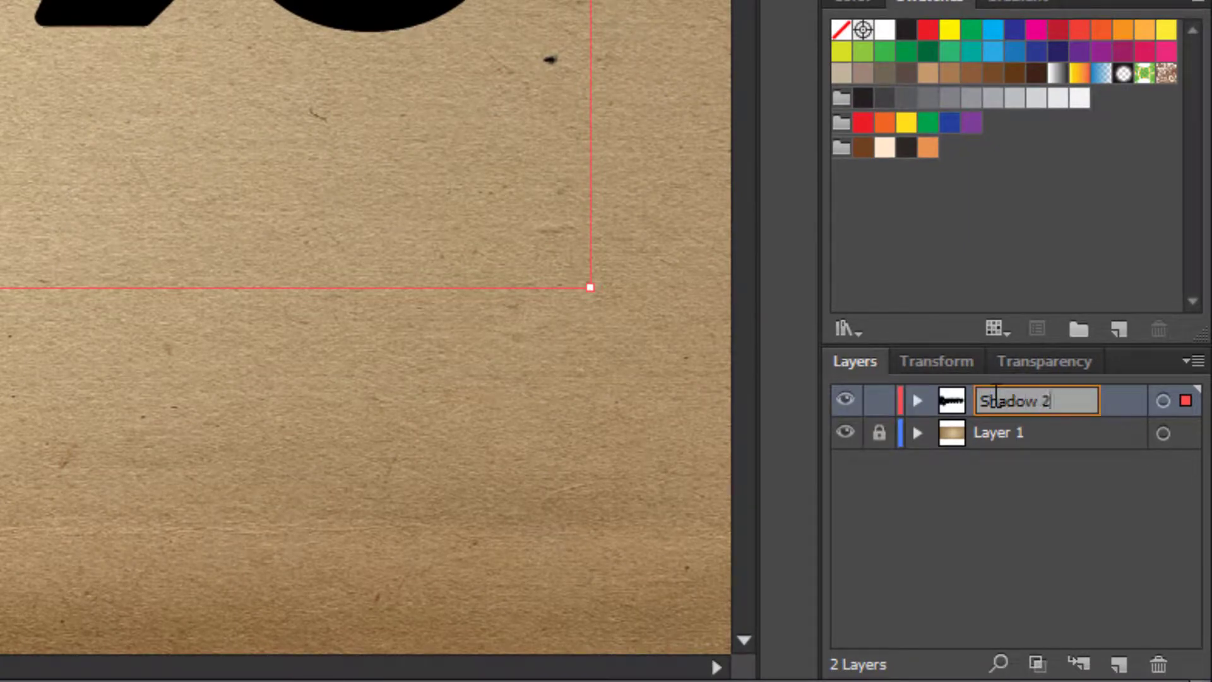
key("Return")
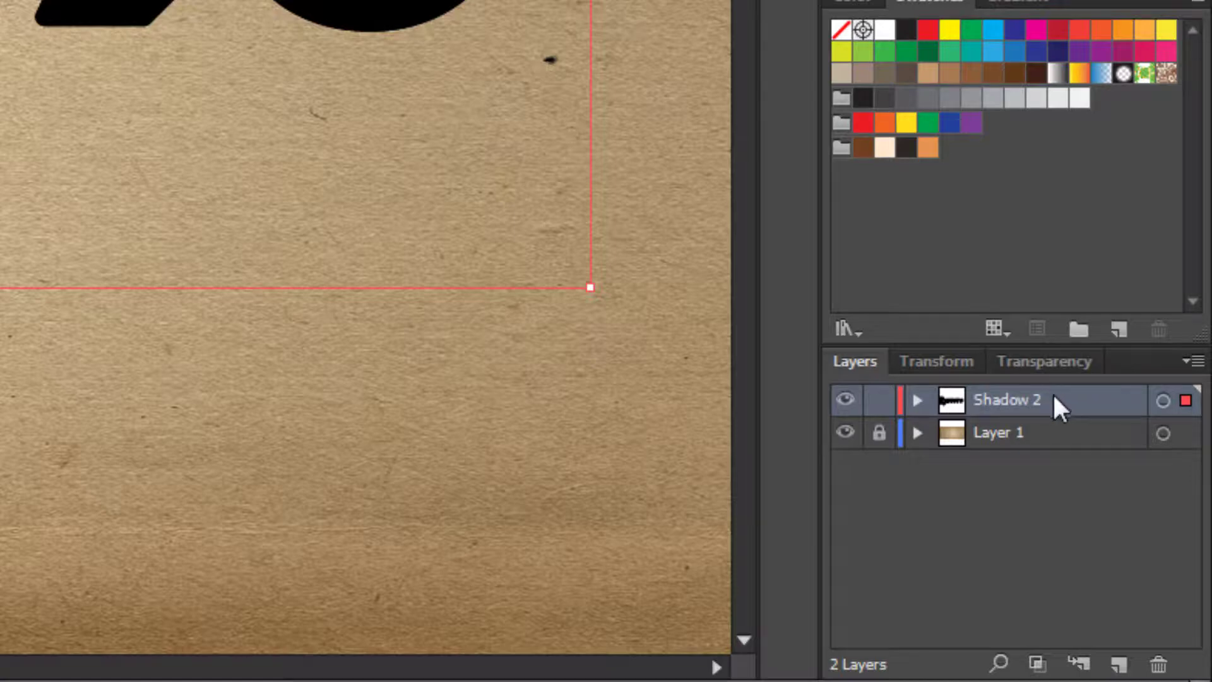
- Duplicate the Shadow 2 layer and hide the original
left_click_drag(1066, 400, 1117, 668)
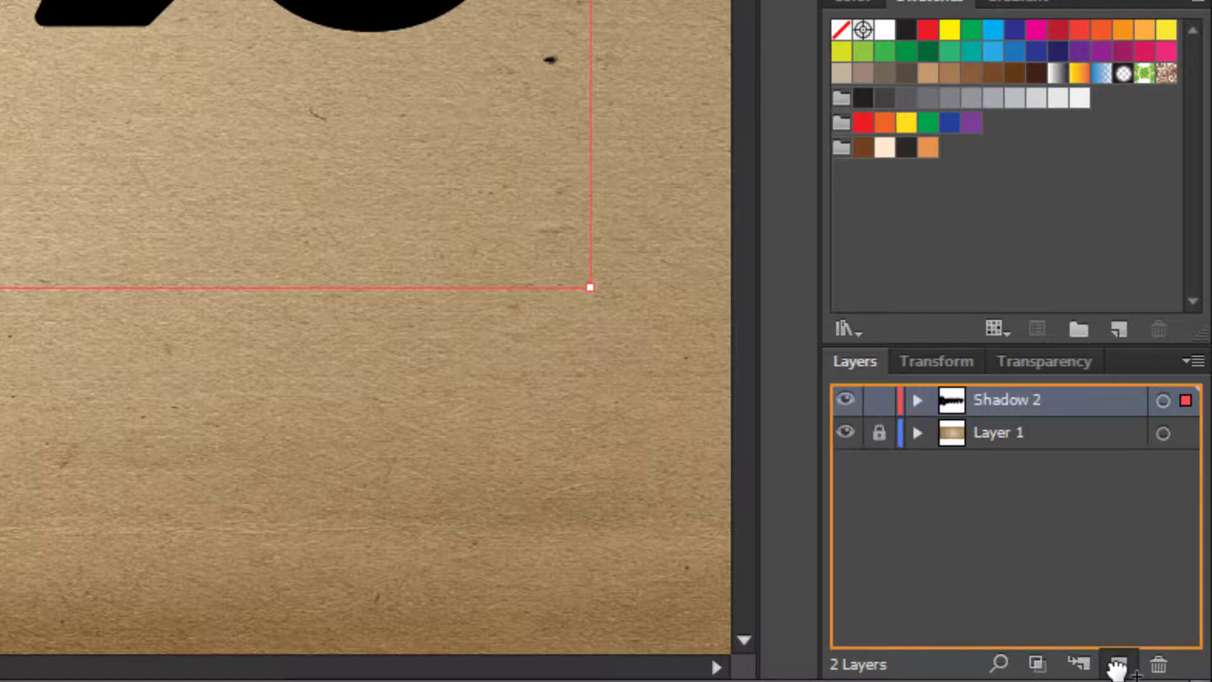
left_click_drag(1118, 668, 1118, 667)
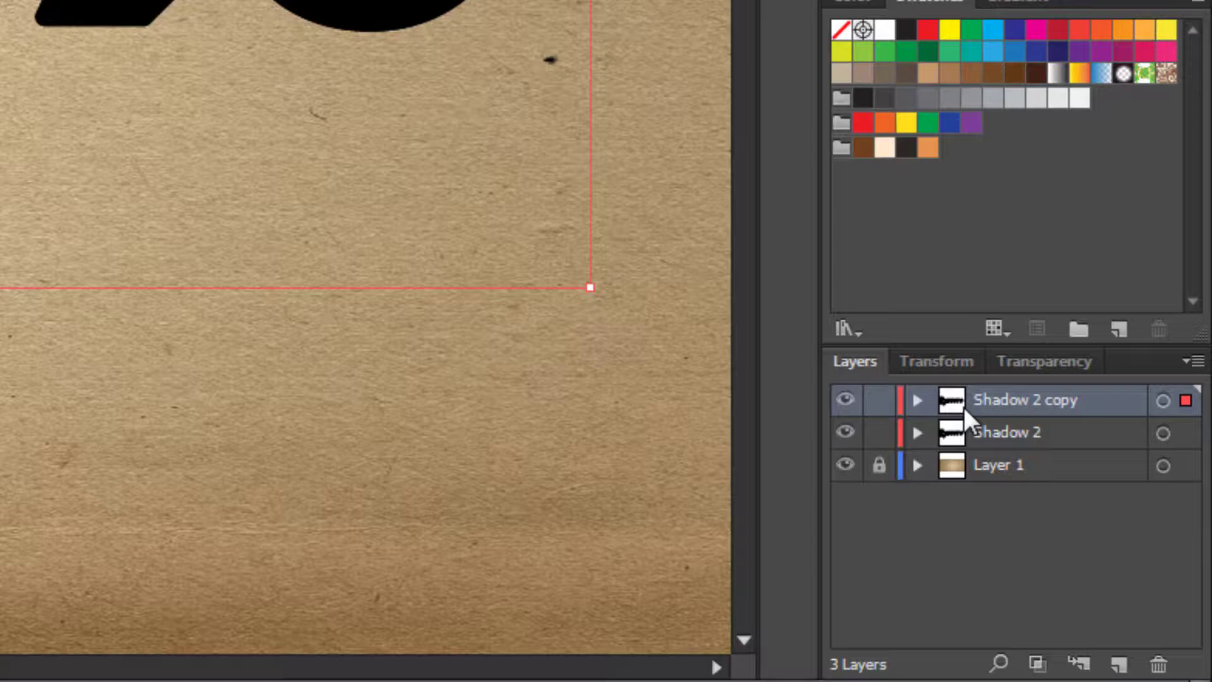
left_click(846, 433)
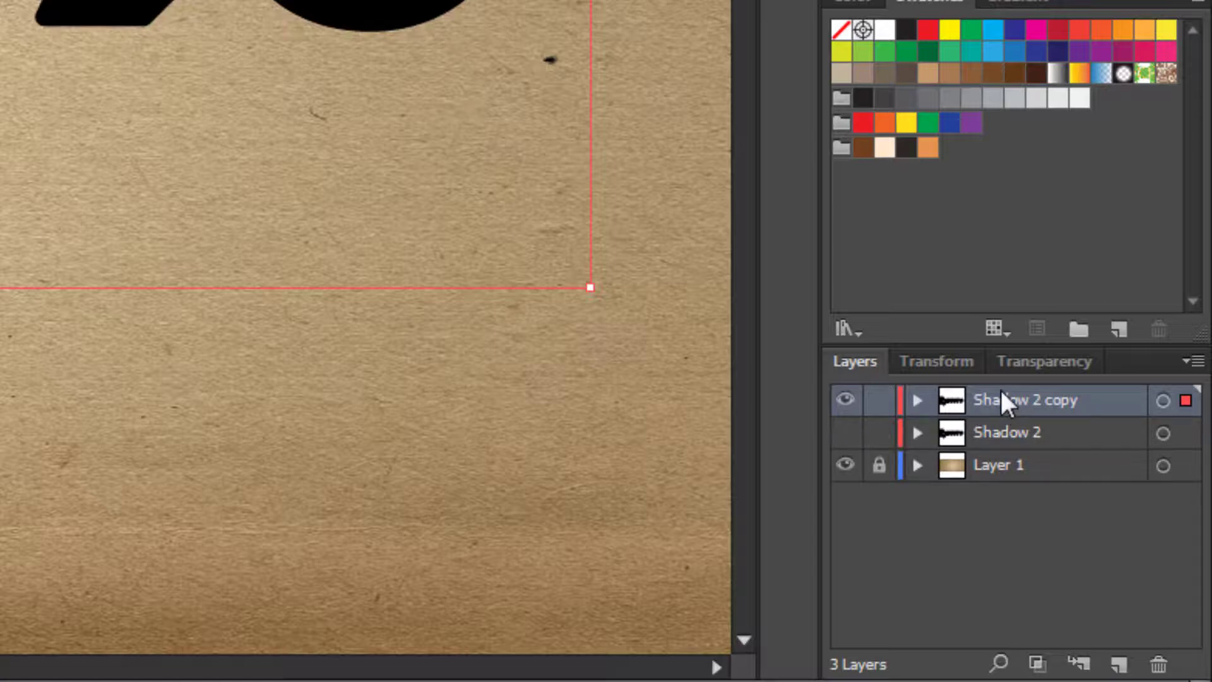
- Rename the duplicated layer as "Shadow 1"
double_click(990, 399)
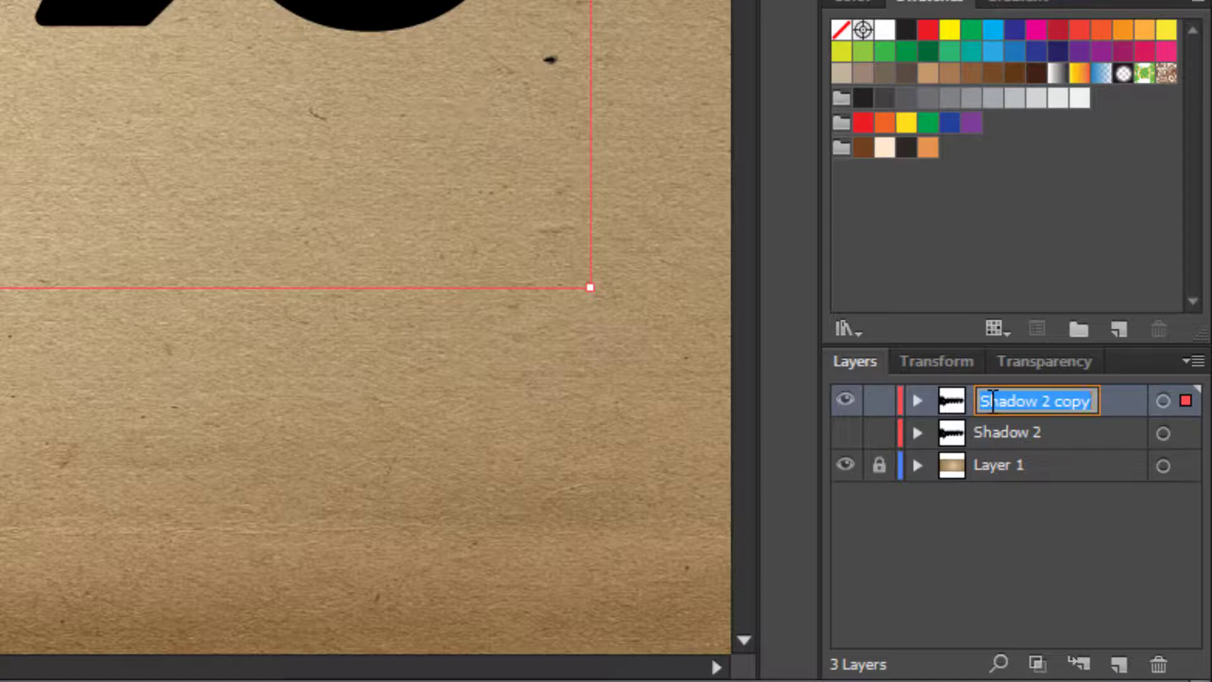
type("Shadow")
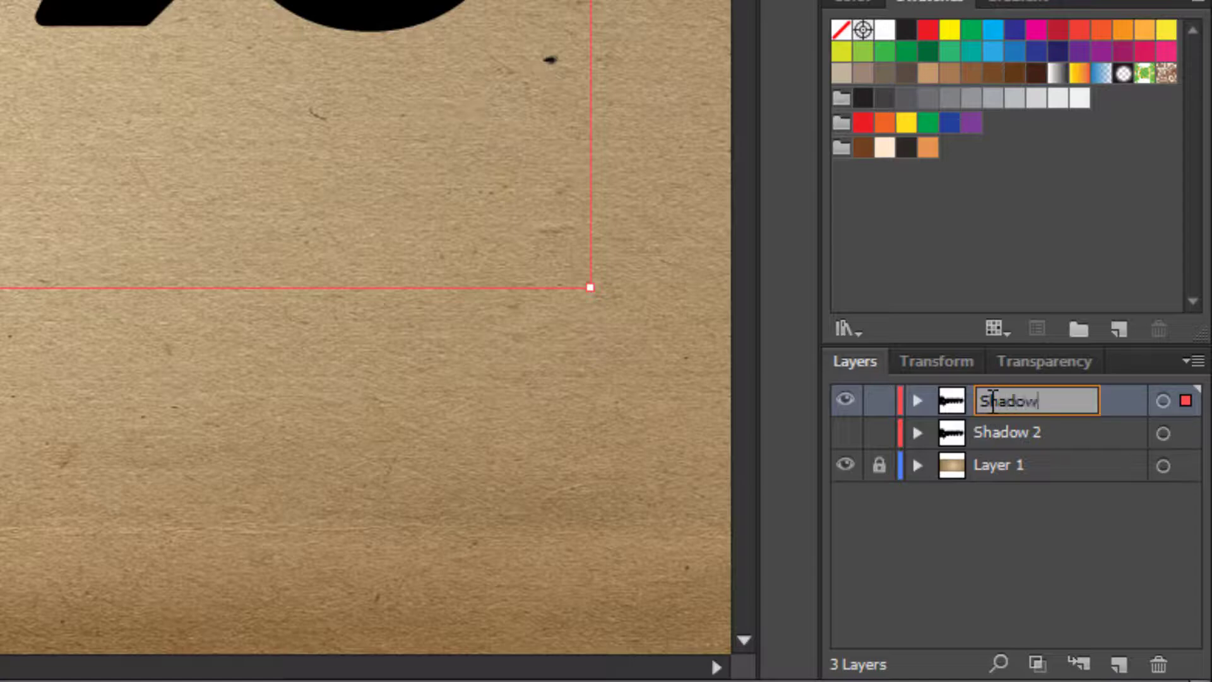
type(" 1")
key("Return")
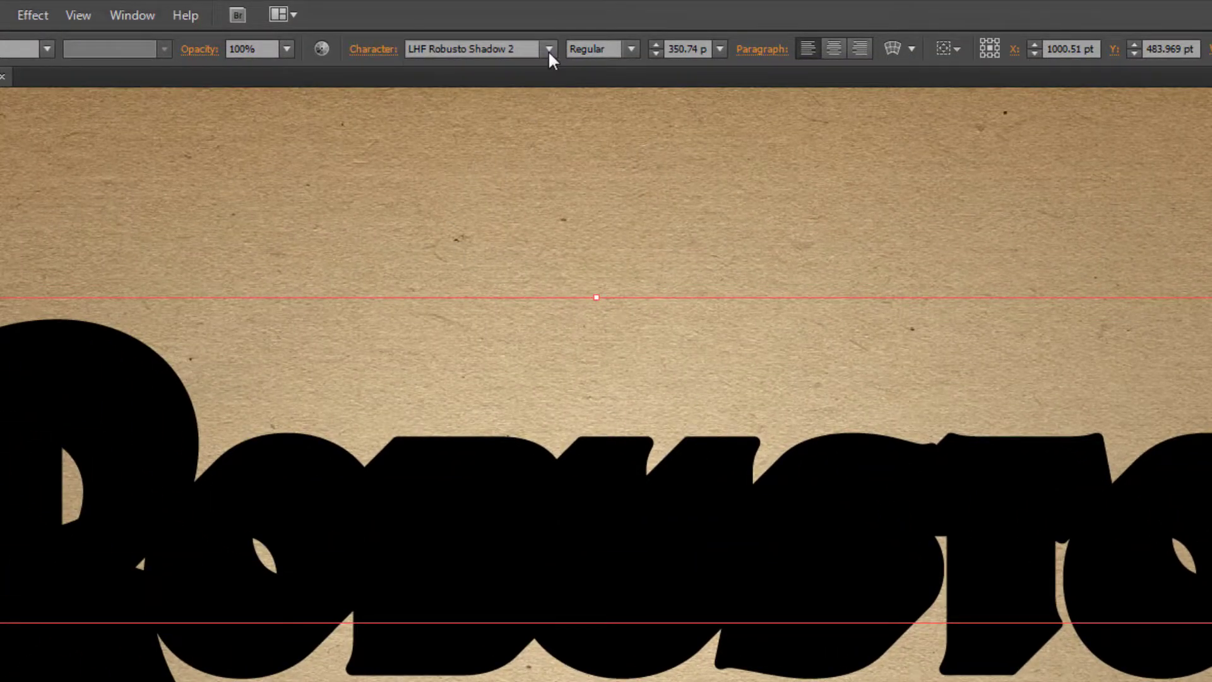
- Change the font of the text on the Shadow 1 layer to LHF Robusto Shadow 1
left_click(548, 49)
scroll(552, 74, "up", 3)
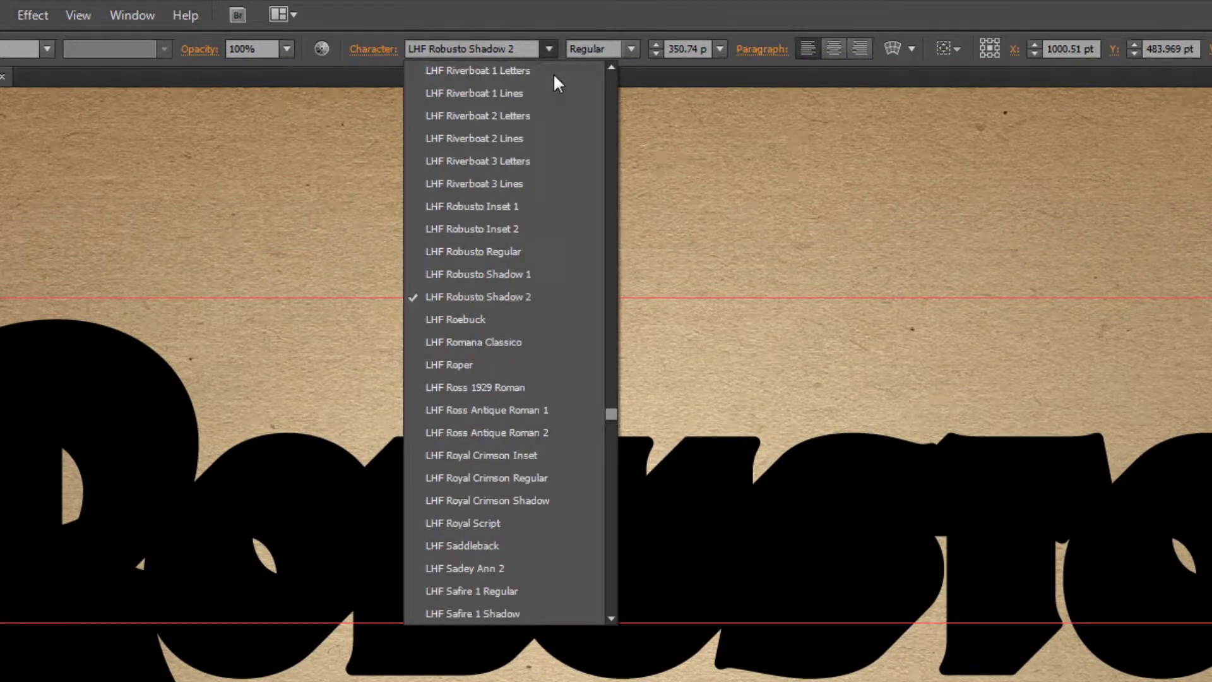
left_click(455, 281)
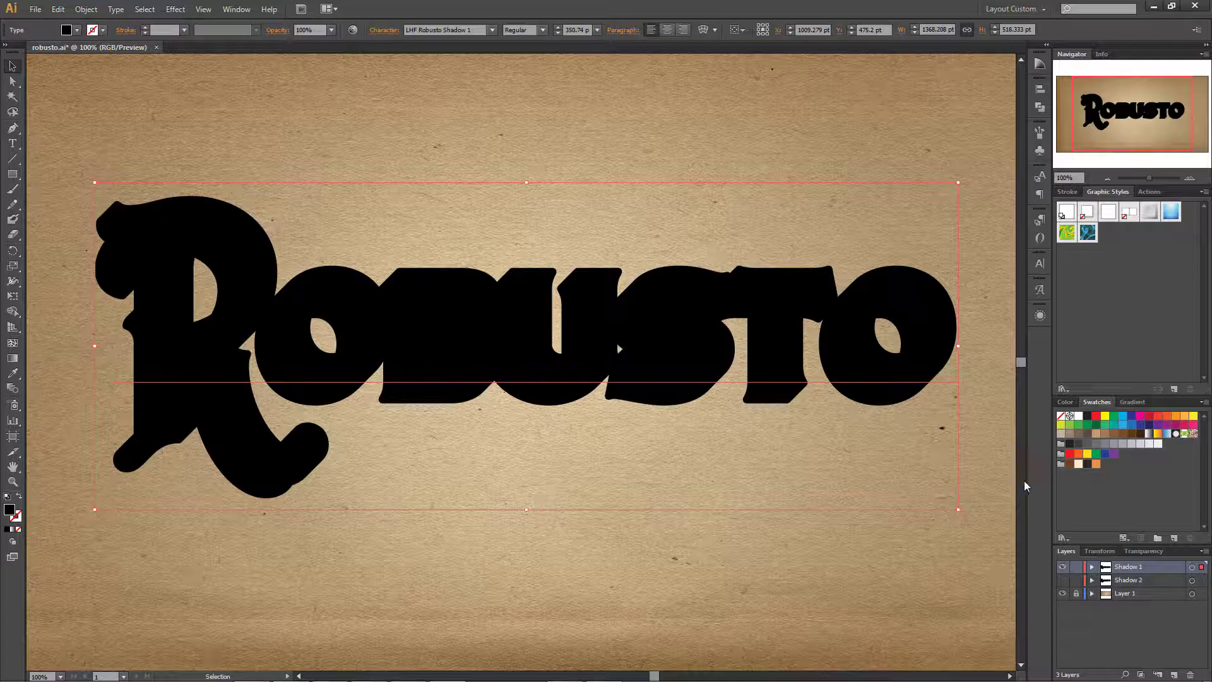
- Toggle the Shadow 2 layer to compare both shadows, leaving it visible, and hide the Shadow 1 layer
left_click(1065, 581)
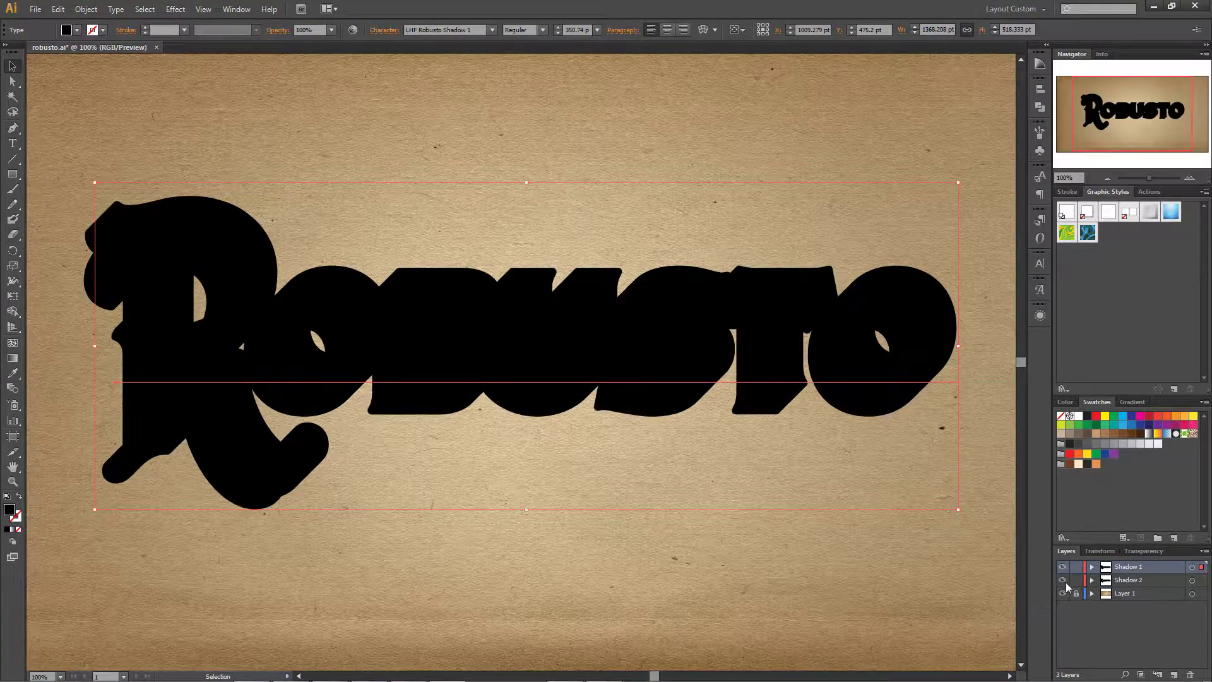
left_click(1064, 580)
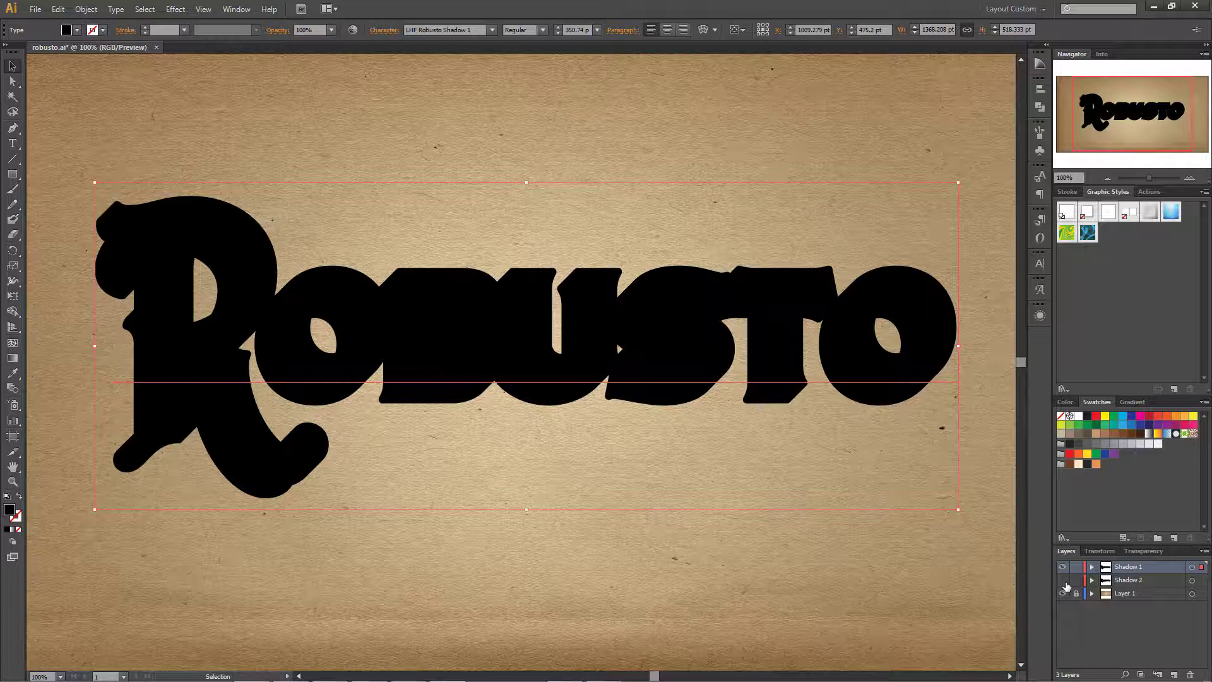
left_click(1064, 580)
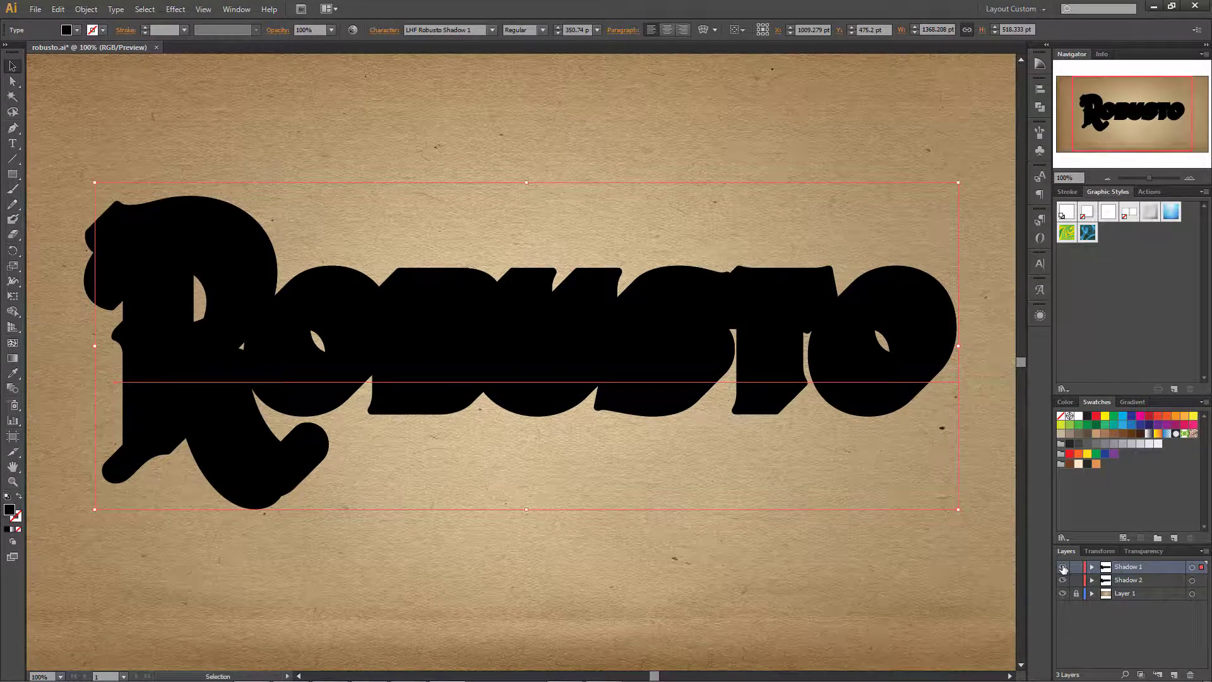
left_click(1064, 569)
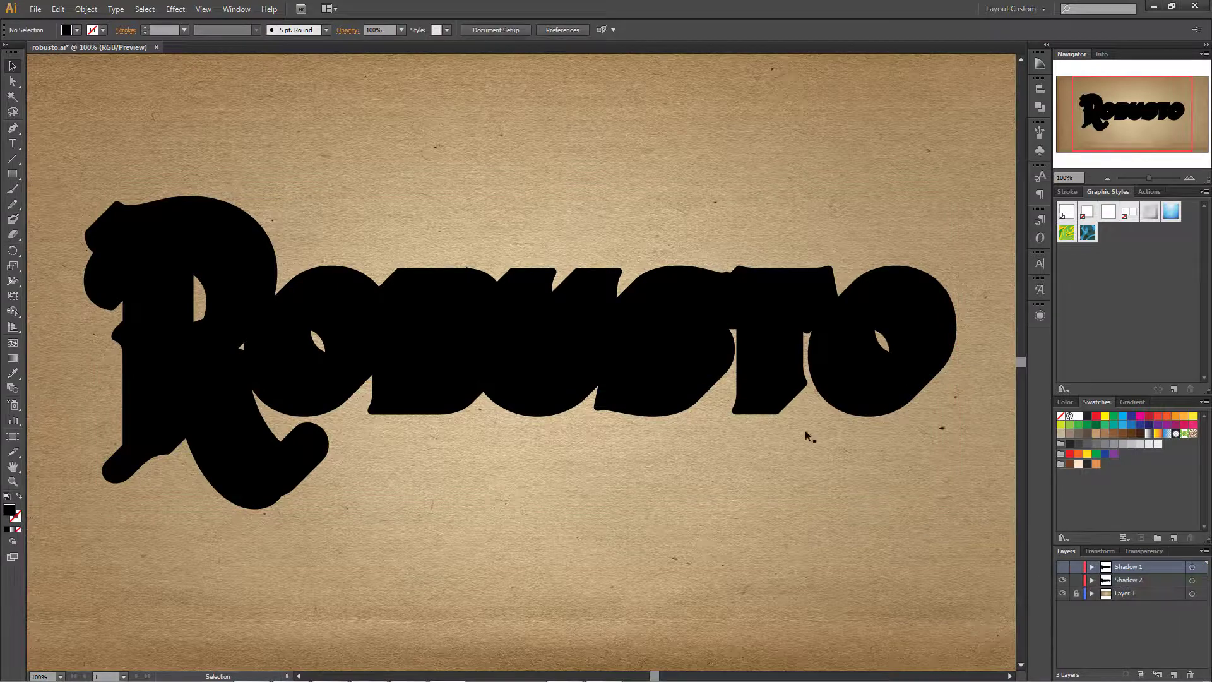
- Set the Shadow 2 text to 30% opacity with the Multiply blending mode
left_click(686, 372)
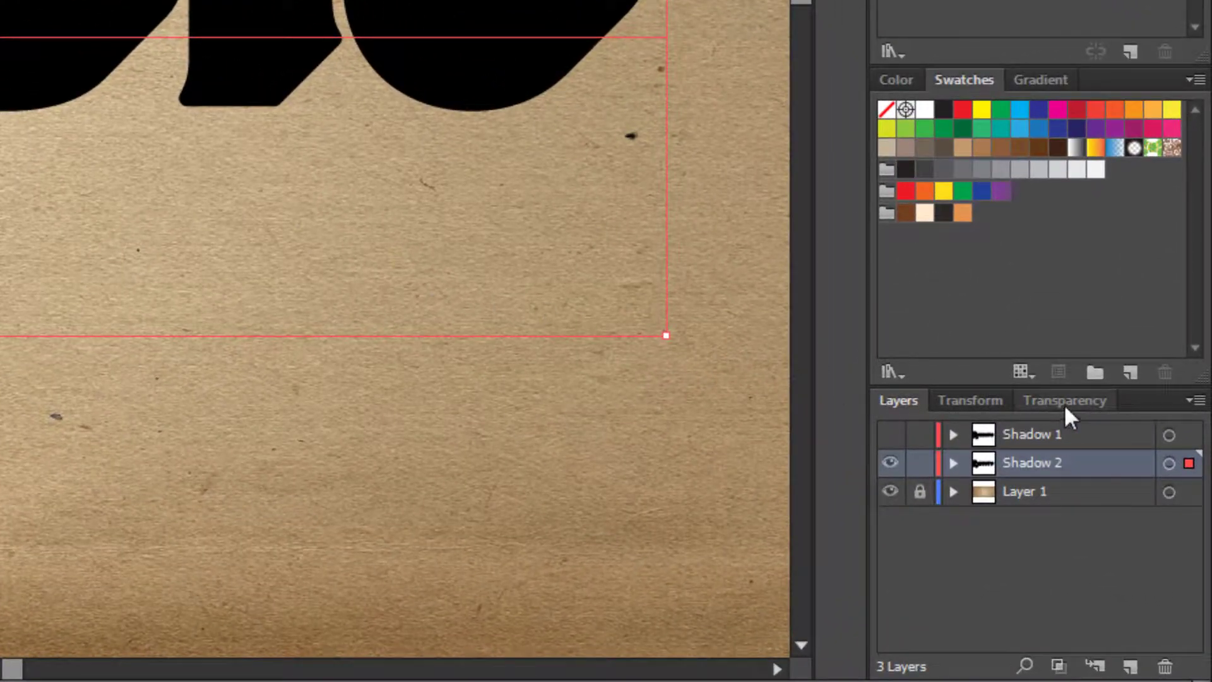
left_click(1075, 403)
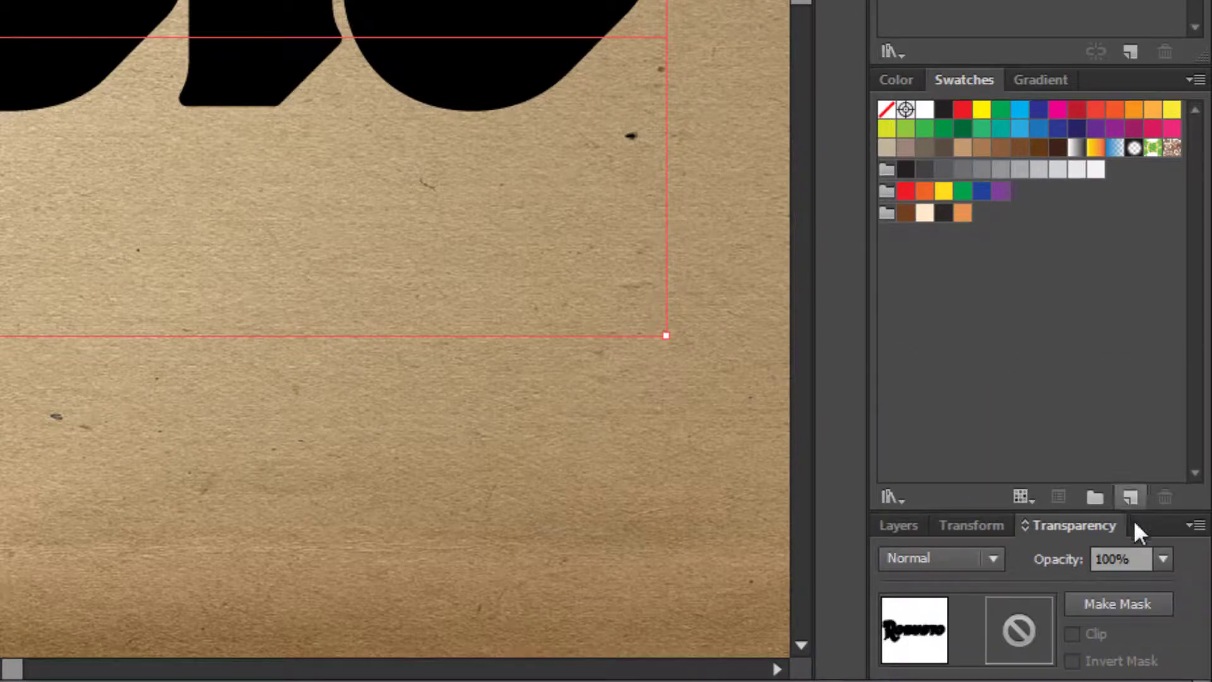
left_click(1163, 558)
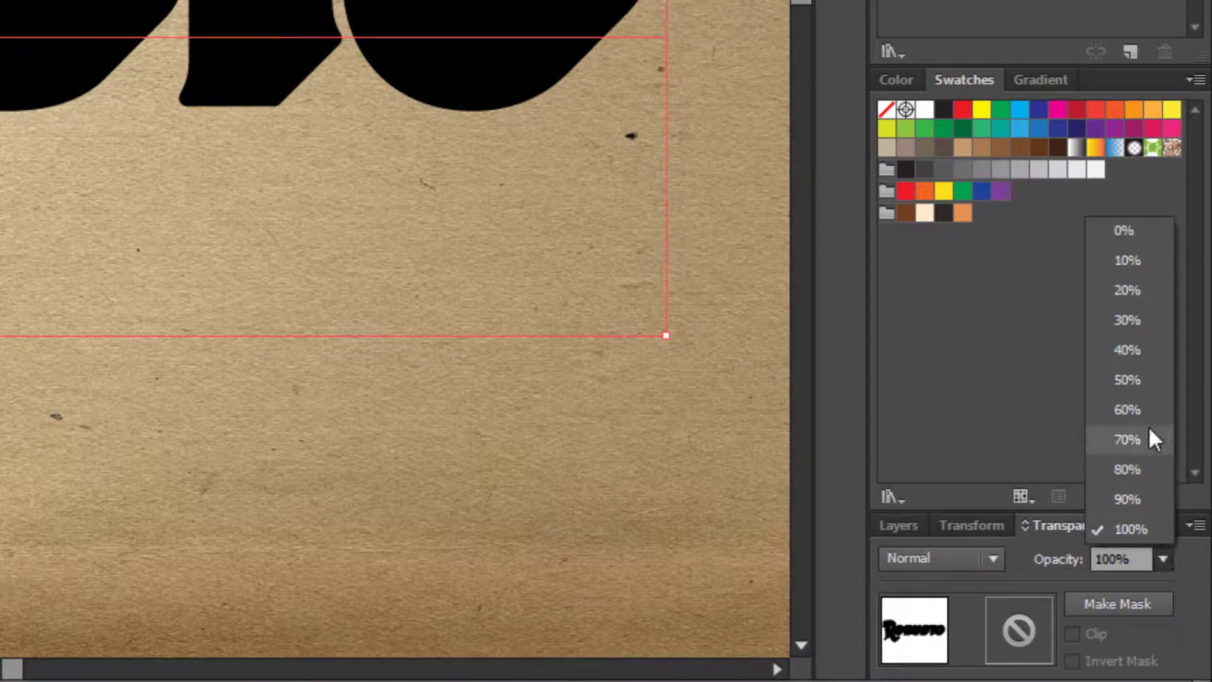
left_click(1128, 321)
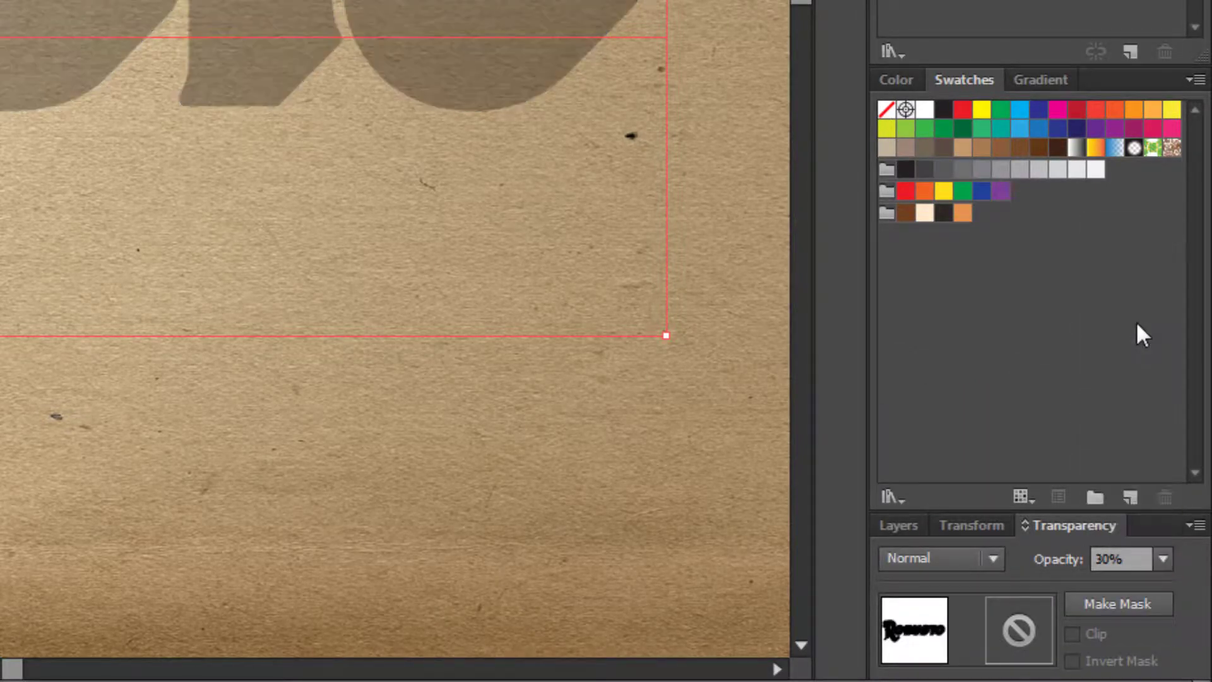
left_click(994, 558)
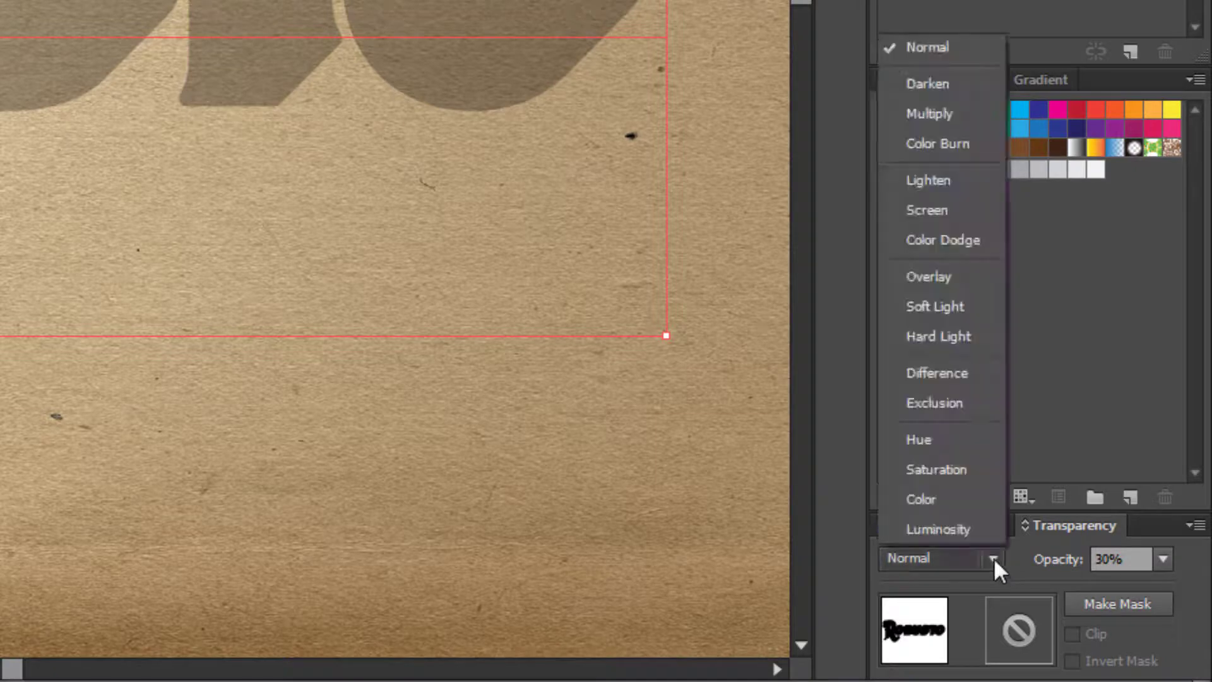
left_click(939, 116)
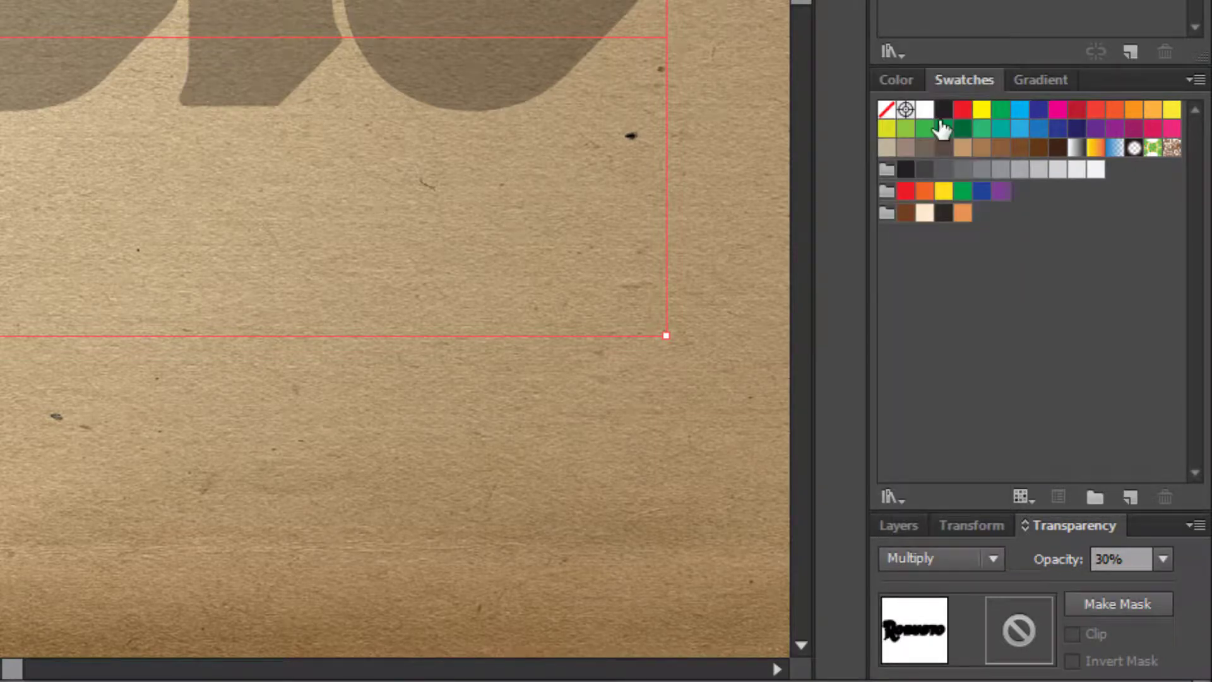
- Show the Shadow 1 layer again and fill its text with the dark charcoal swatch from the brown, cream and orange color group
left_click(900, 523)
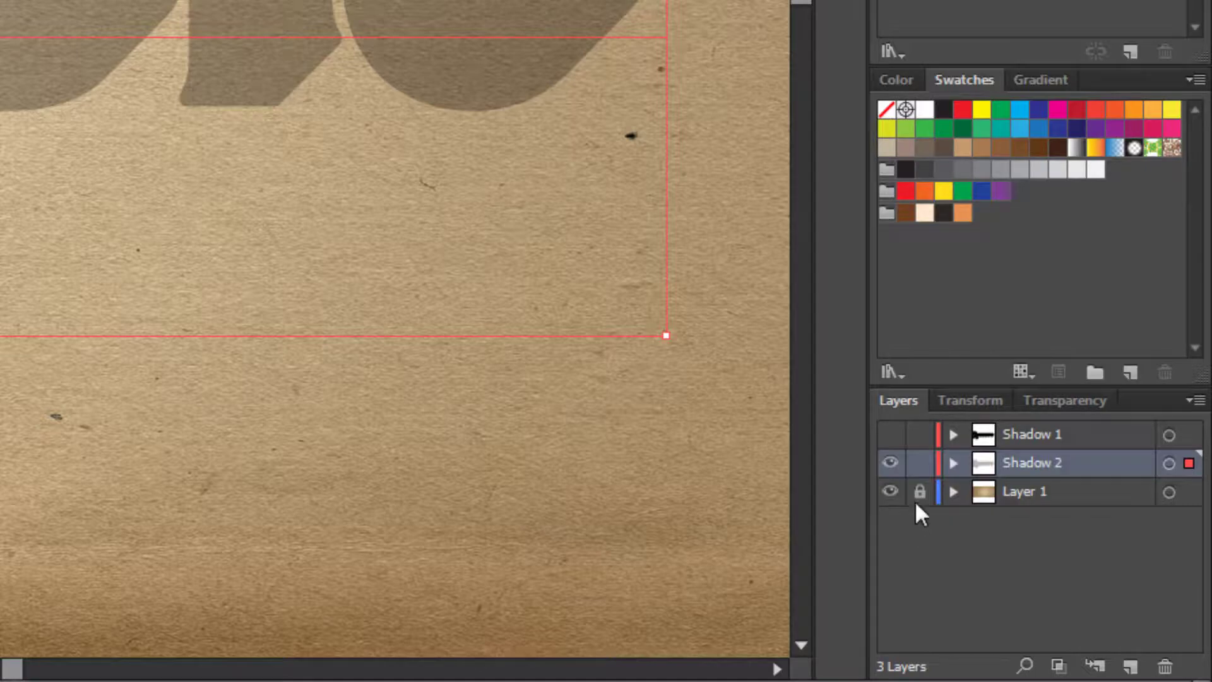
left_click(890, 434)
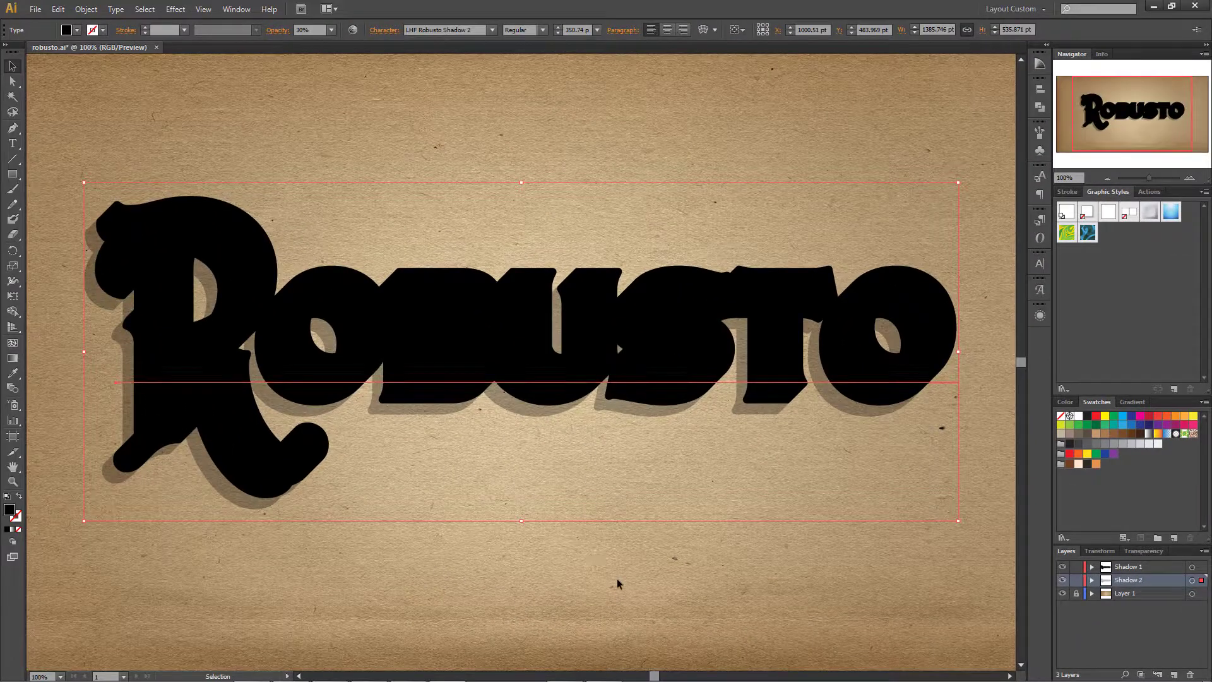
left_click(28, 483)
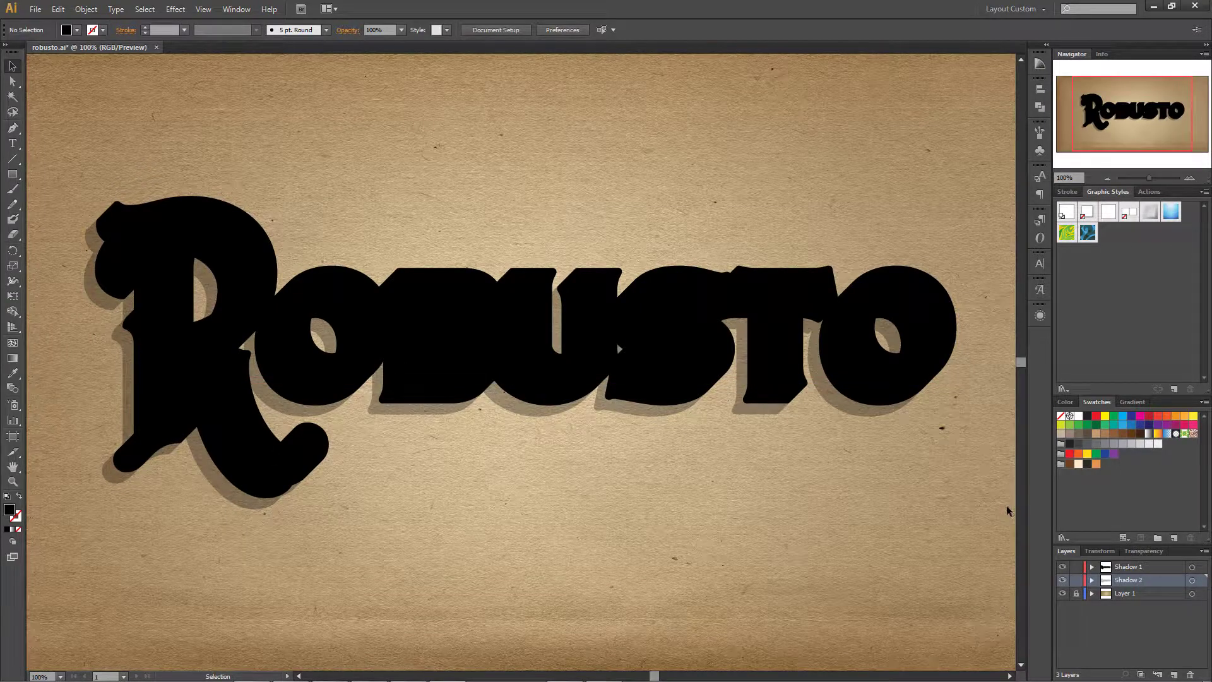
left_click(907, 409)
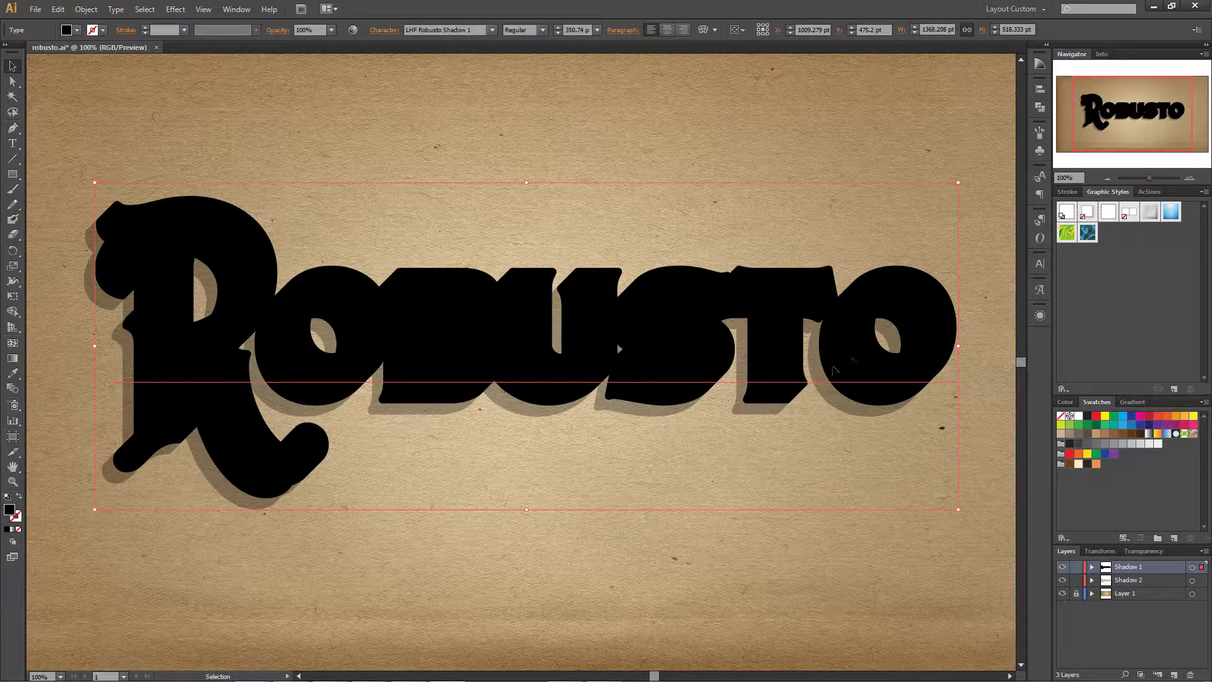
left_click(1087, 466)
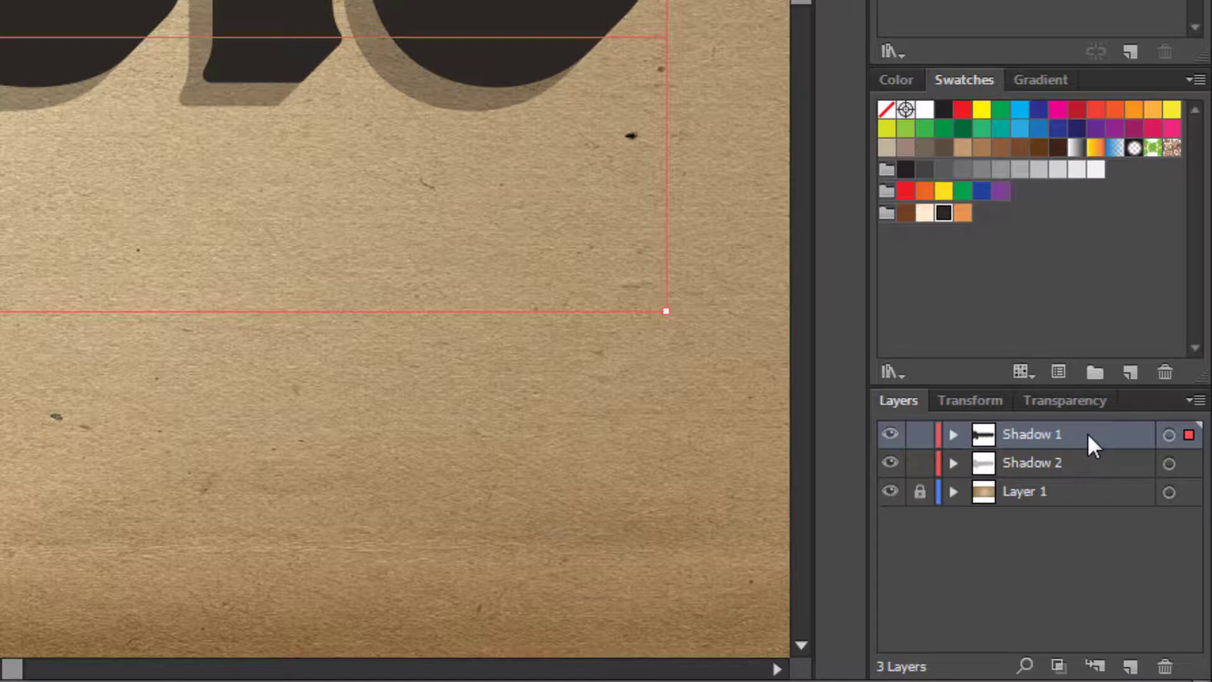
- Duplicate the Shadow 1 layer and lock the original Shadow 1 and Shadow 2 layers
left_click_drag(1087, 434, 1130, 666)
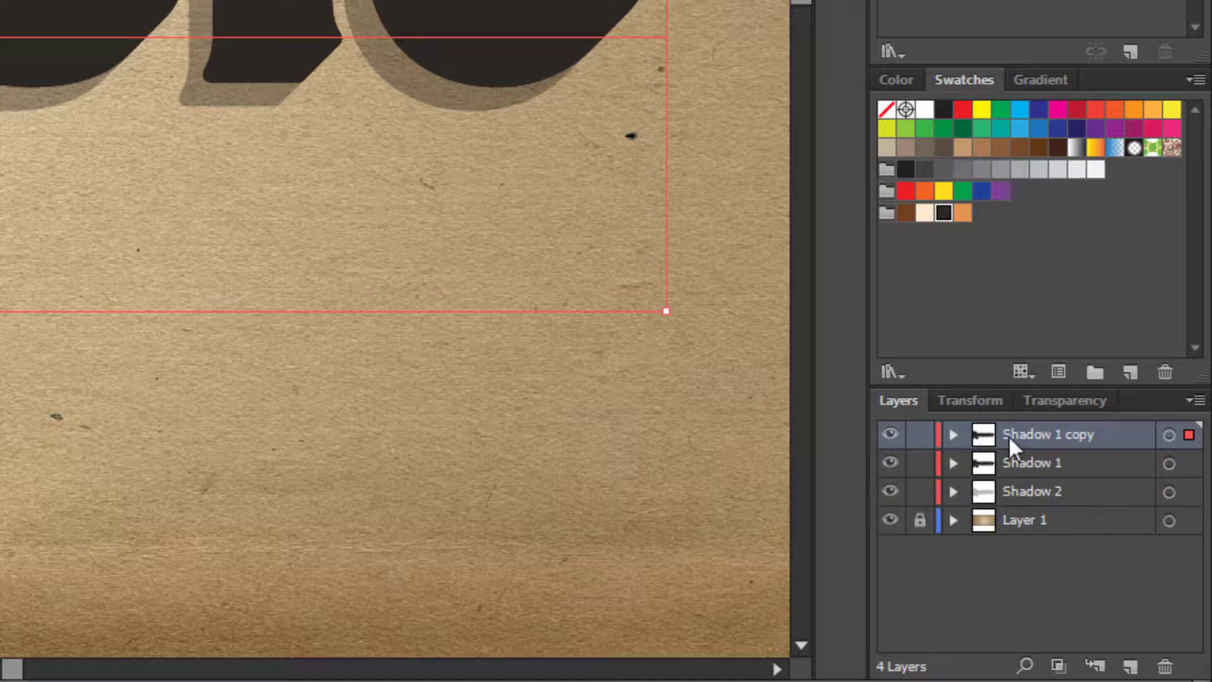
left_click(919, 464)
left_click(920, 492)
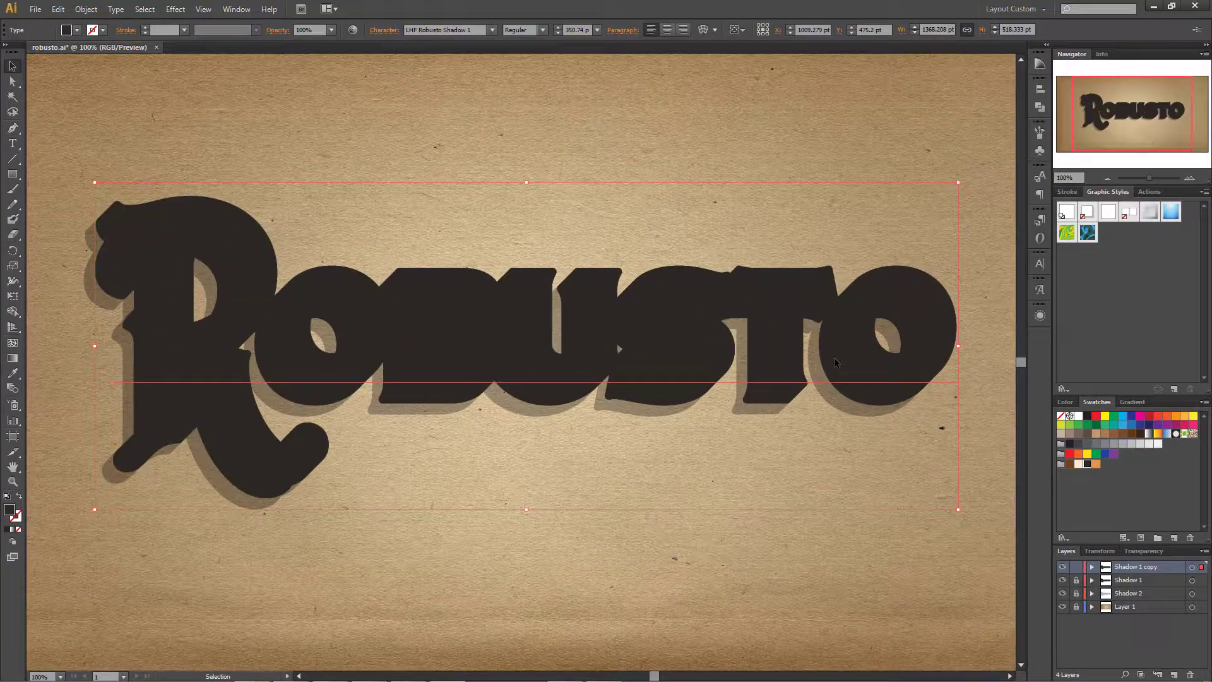
- Set the Shadow 1 copy text to the LHF Robusto Regular font, fill it with the cream swatch, and deselect it
left_click(491, 31)
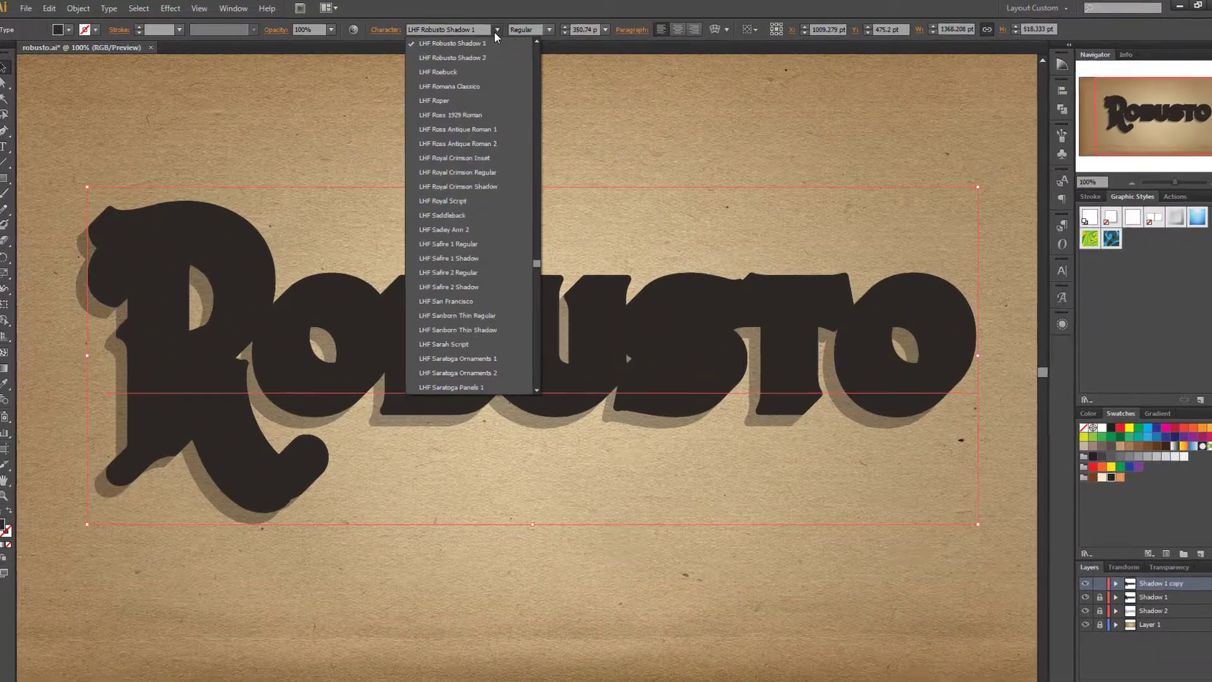
scroll(499, 56, "up", 3)
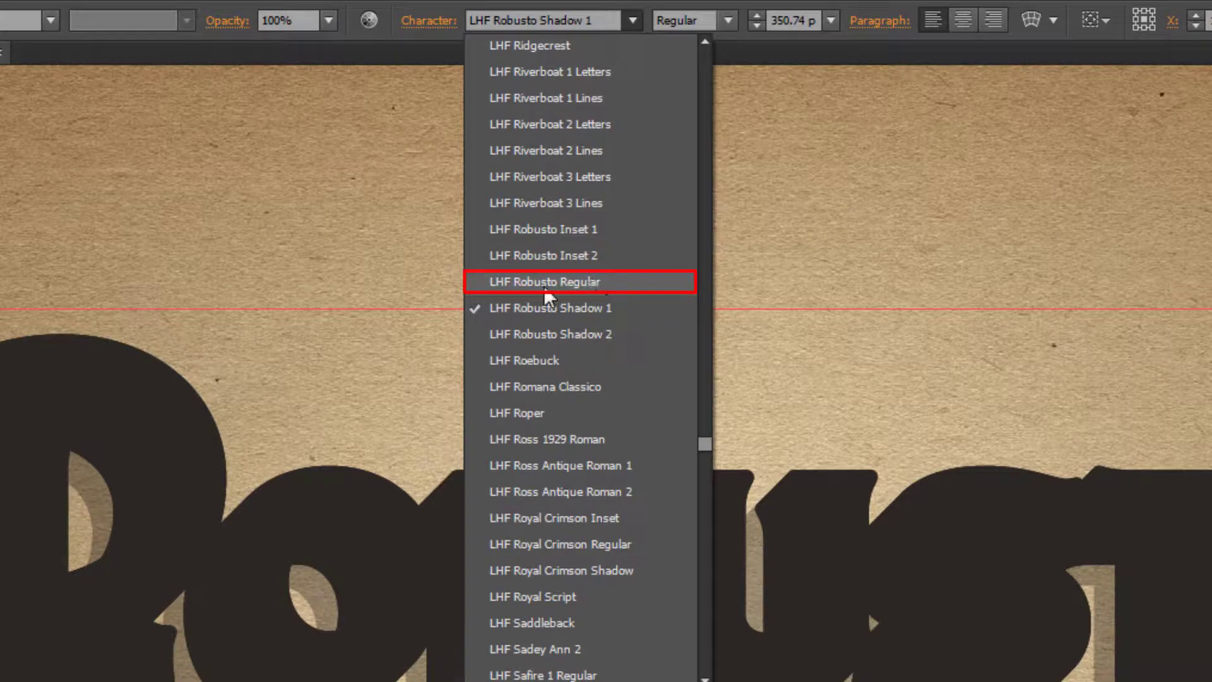
left_click(544, 286)
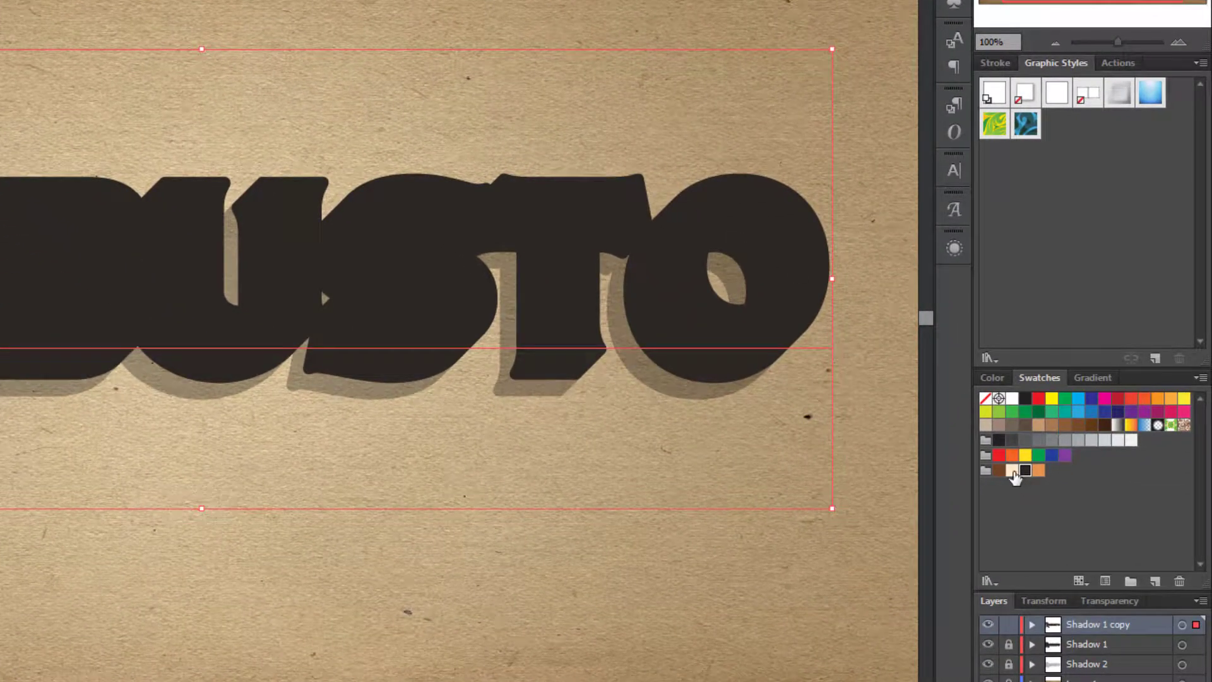
left_click(1012, 472)
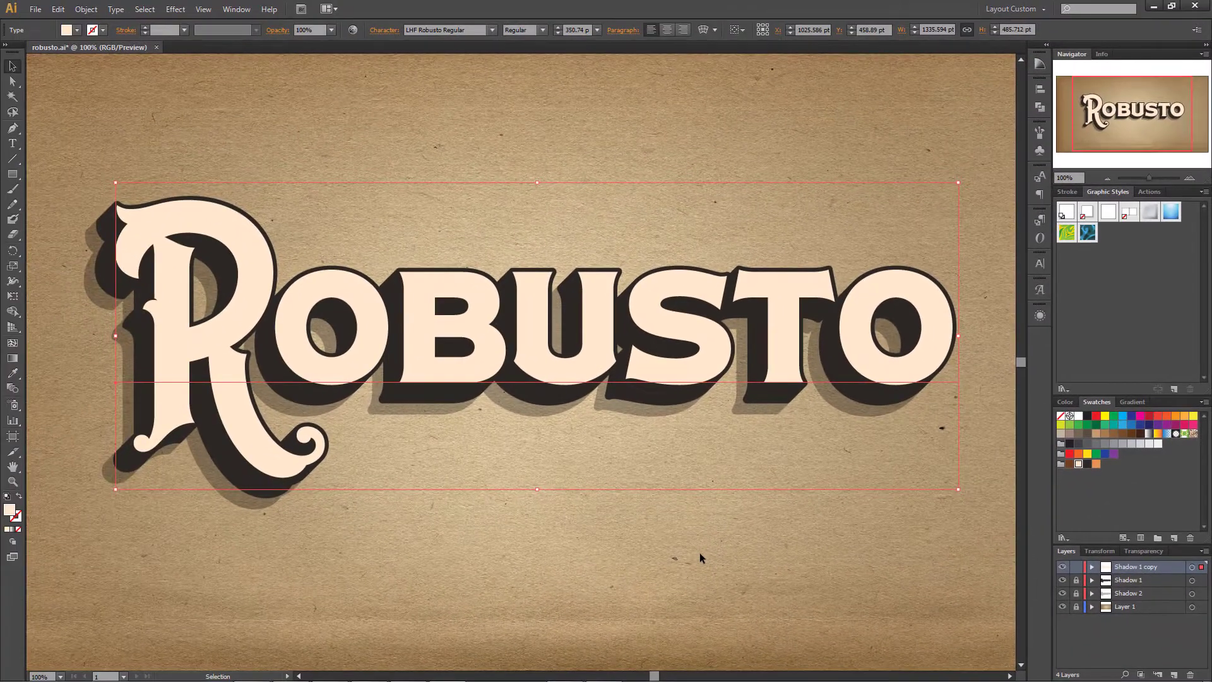
left_click(506, 598)
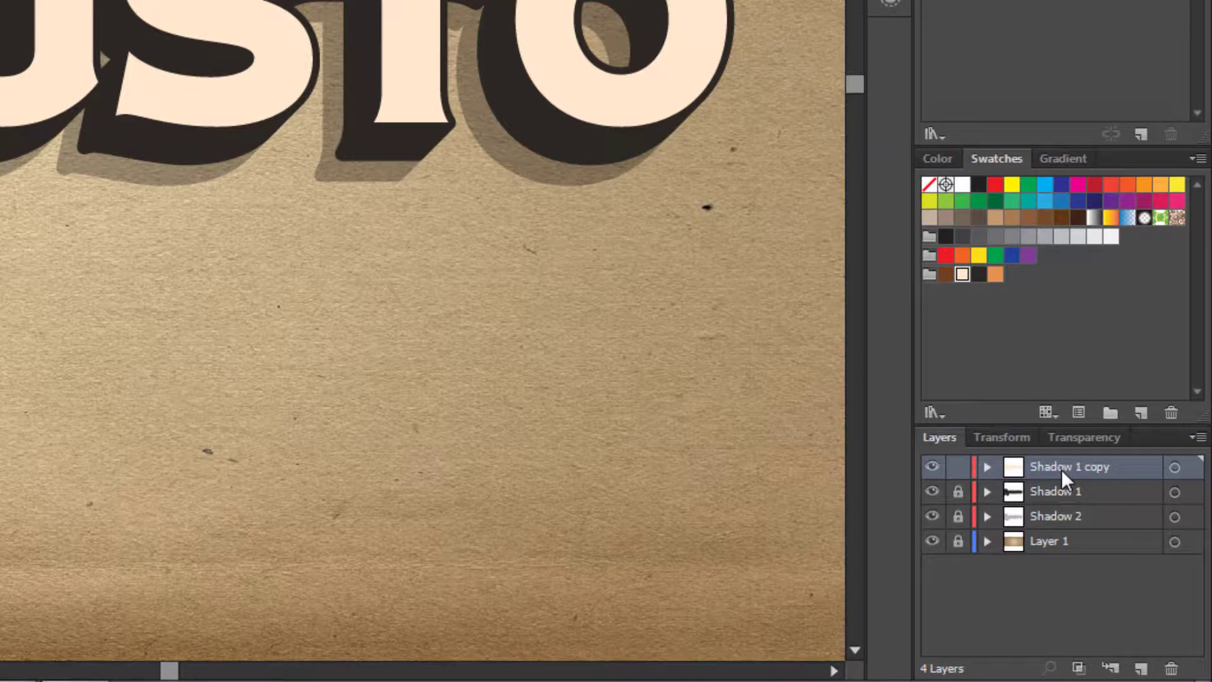
- Rename the Shadow 1 copy layer as Regular, then duplicate it and lock the original
double_click(1061, 469)
type("Reg")
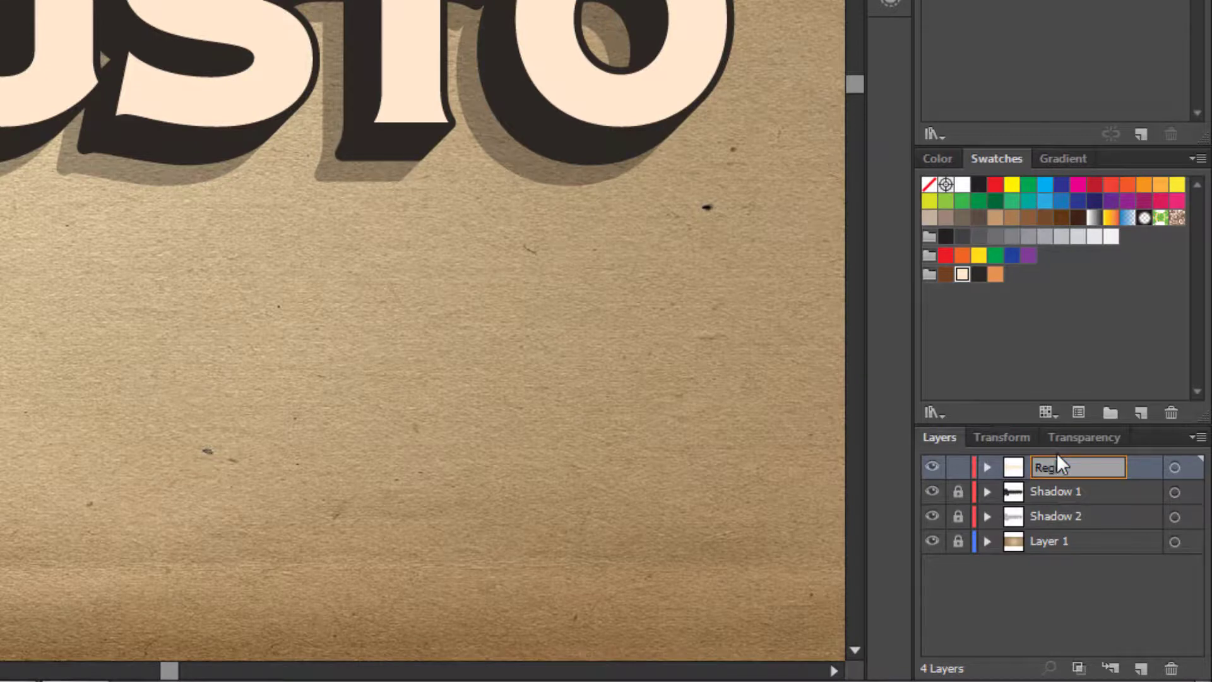
key("Return")
left_click_drag(1082, 467, 1140, 666)
left_click(958, 491)
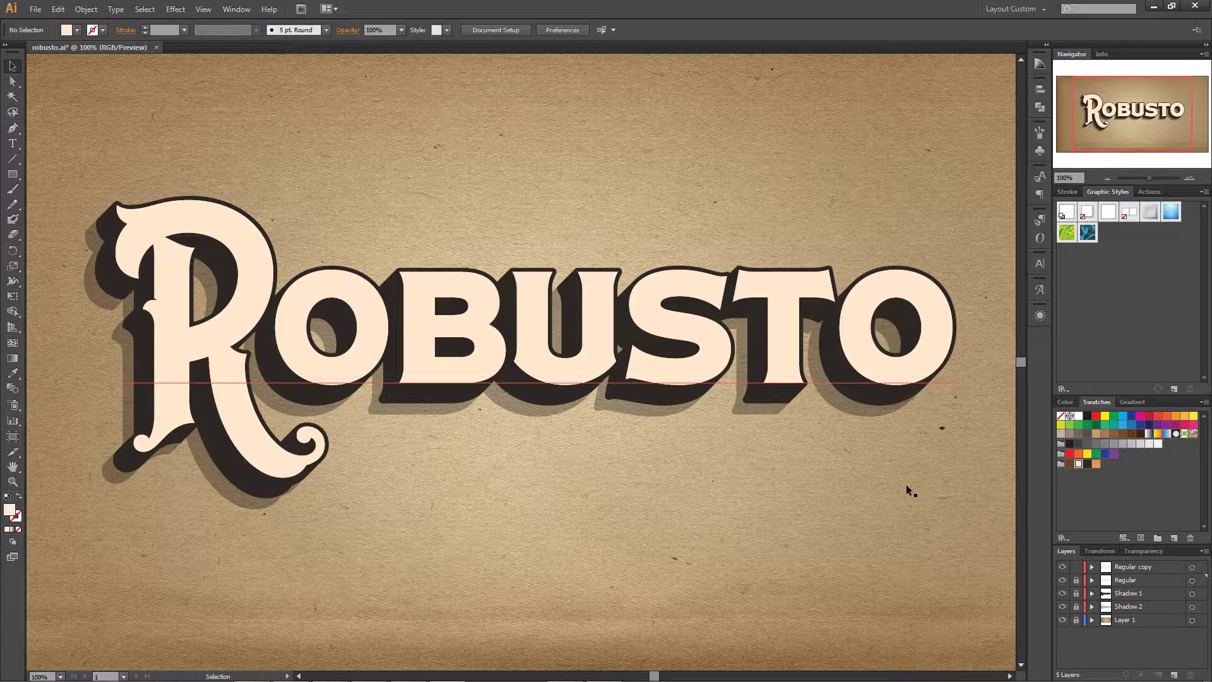
- Fill the Regular copy text with the orange swatch and set its font to LHF Robusto Inset 1
left_click_drag(907, 484, 680, 304)
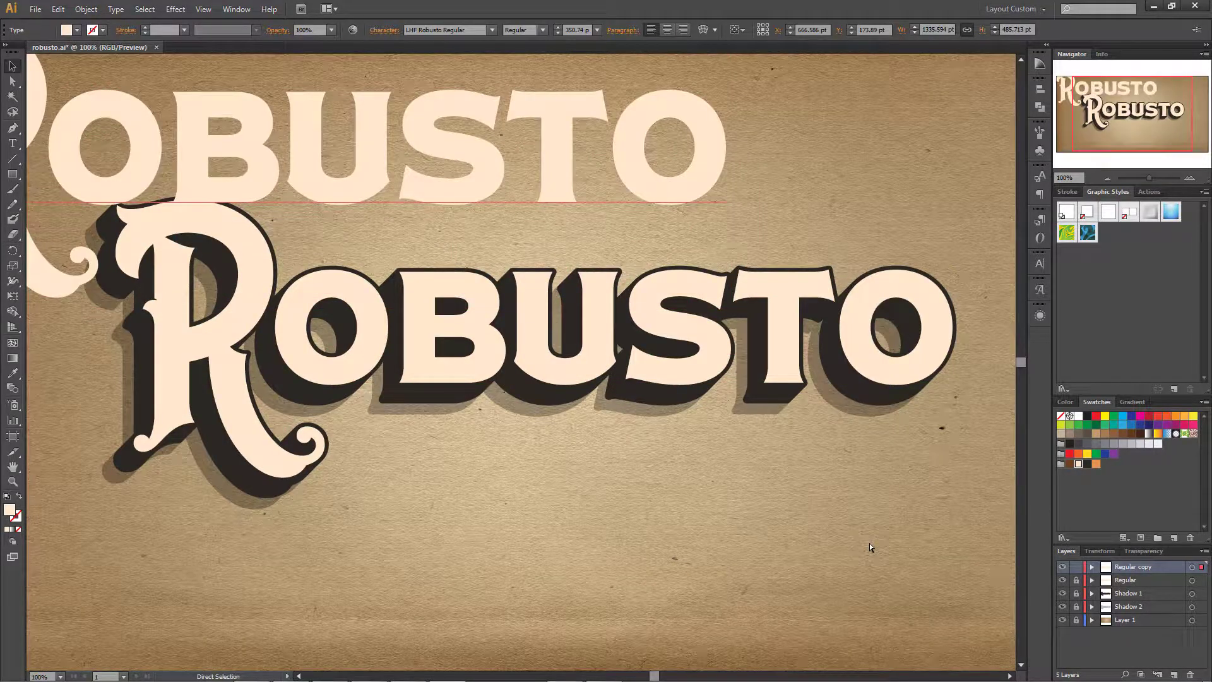
key("ctrl+z")
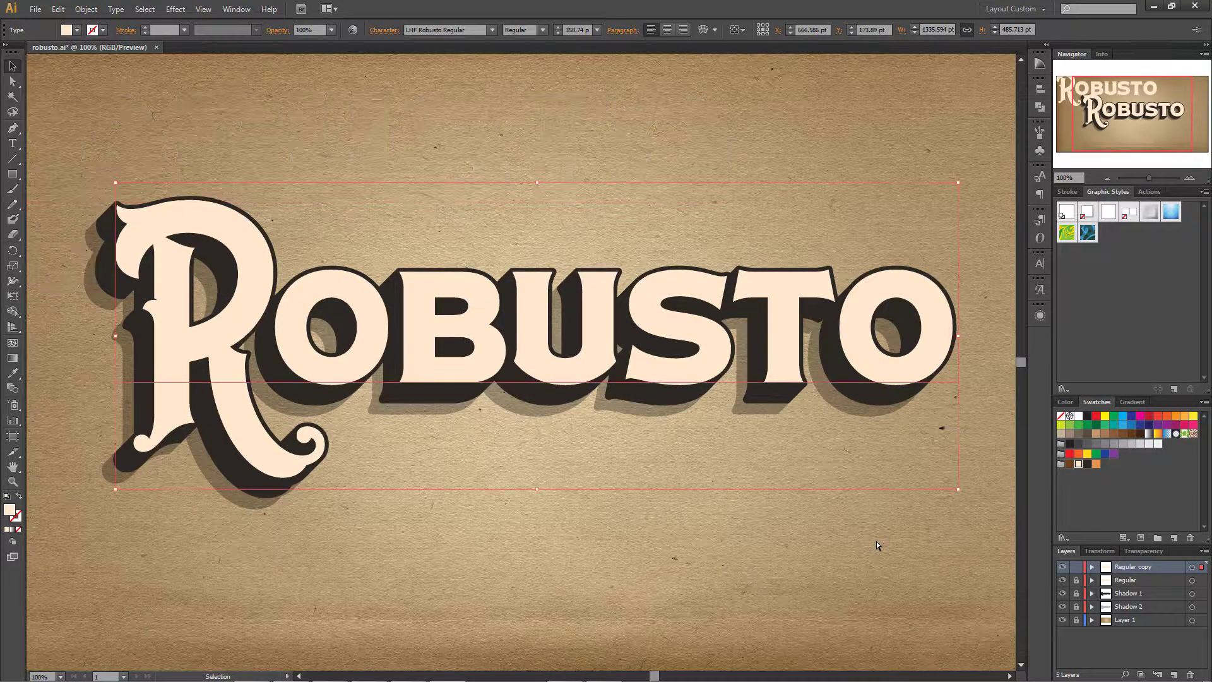
left_click(1097, 465)
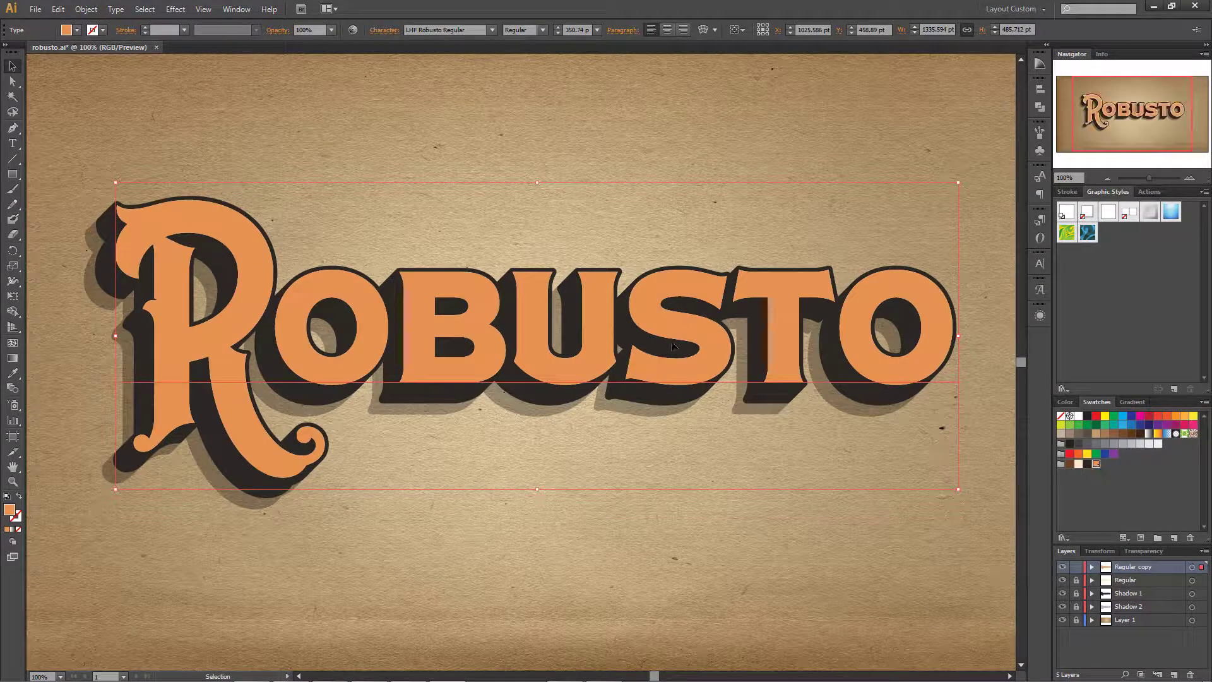
left_click(493, 31)
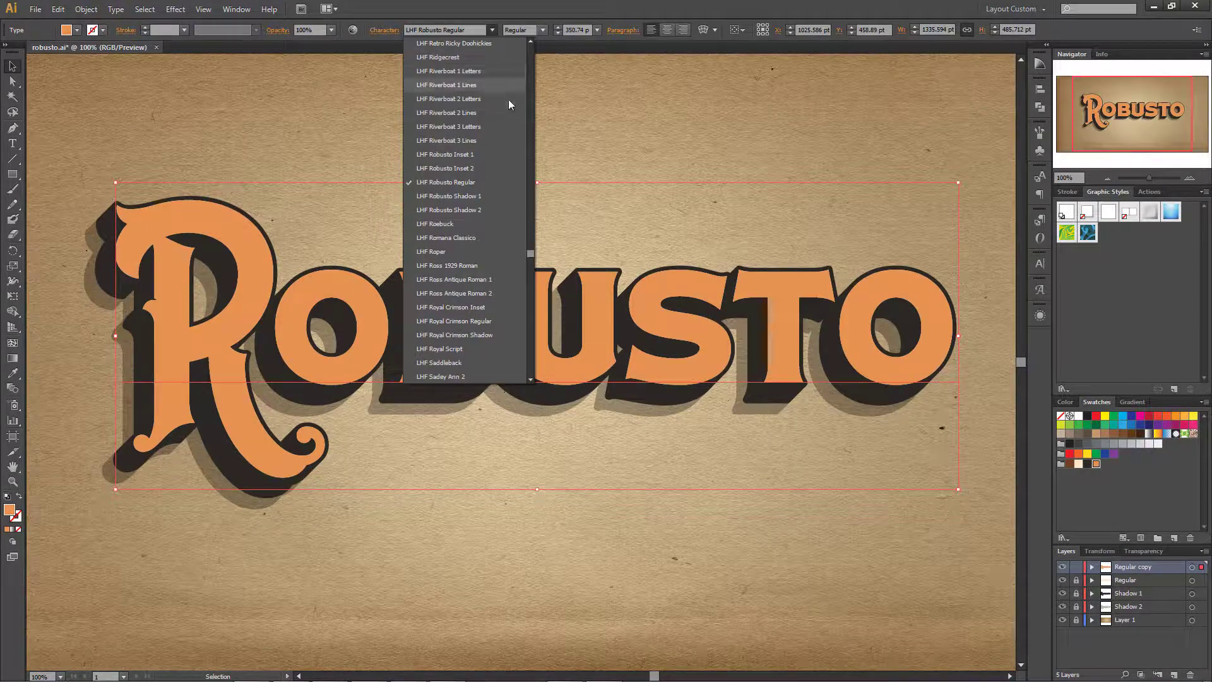
left_click(477, 168)
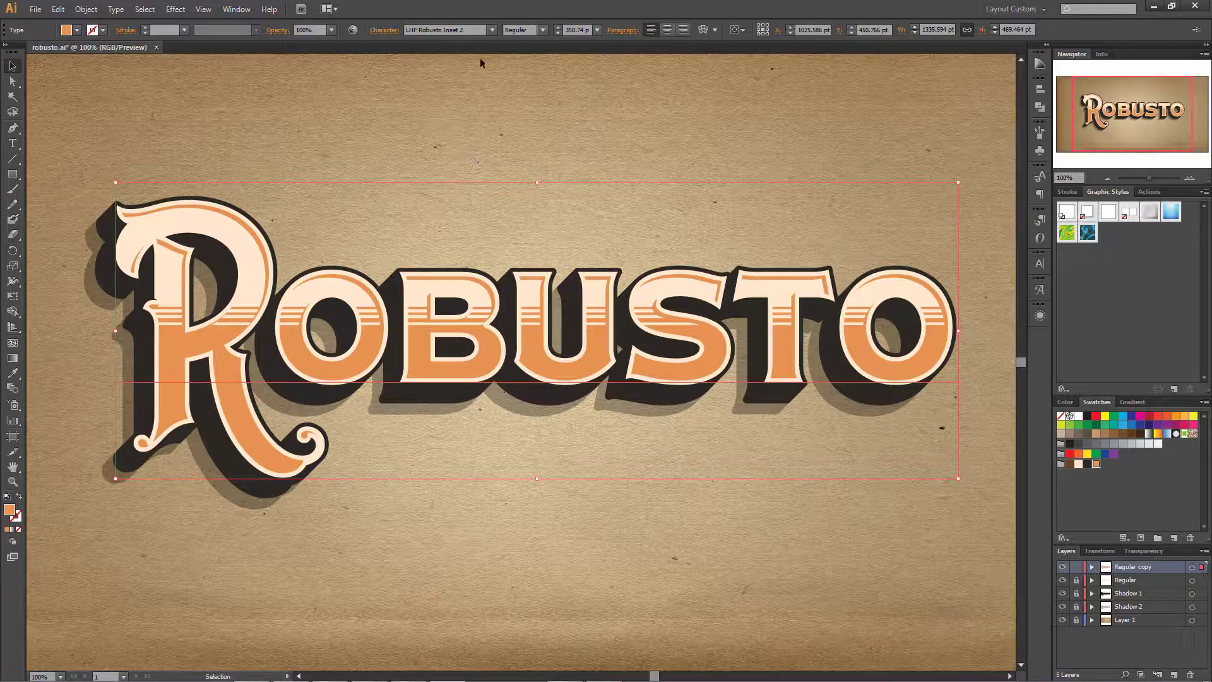
left_click(492, 31)
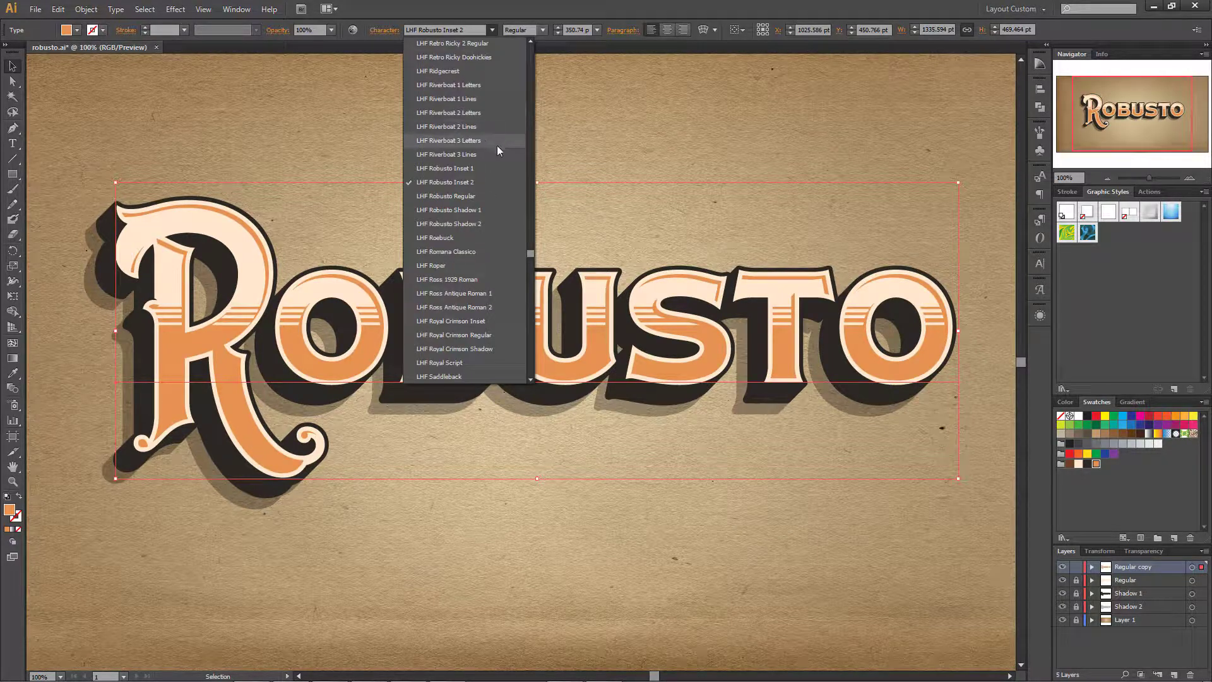
left_click(469, 172)
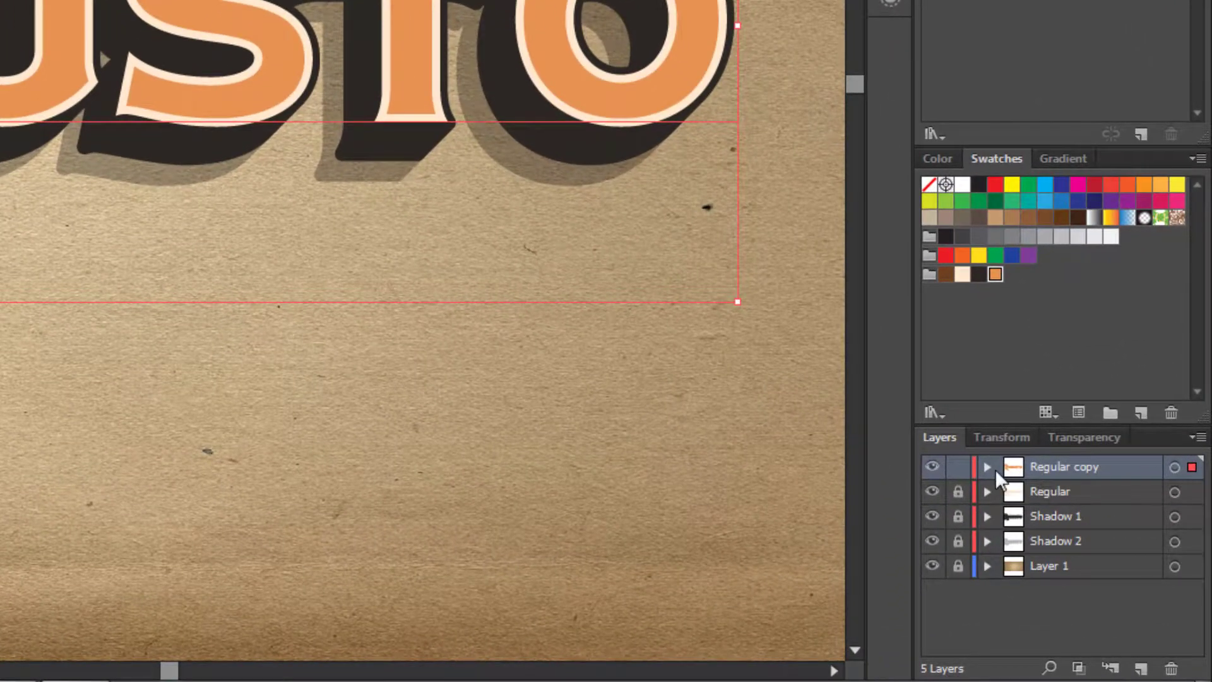
- Rename the Regular copy layer as Inset 1, then duplicate it and lock the original
double_click(1049, 466)
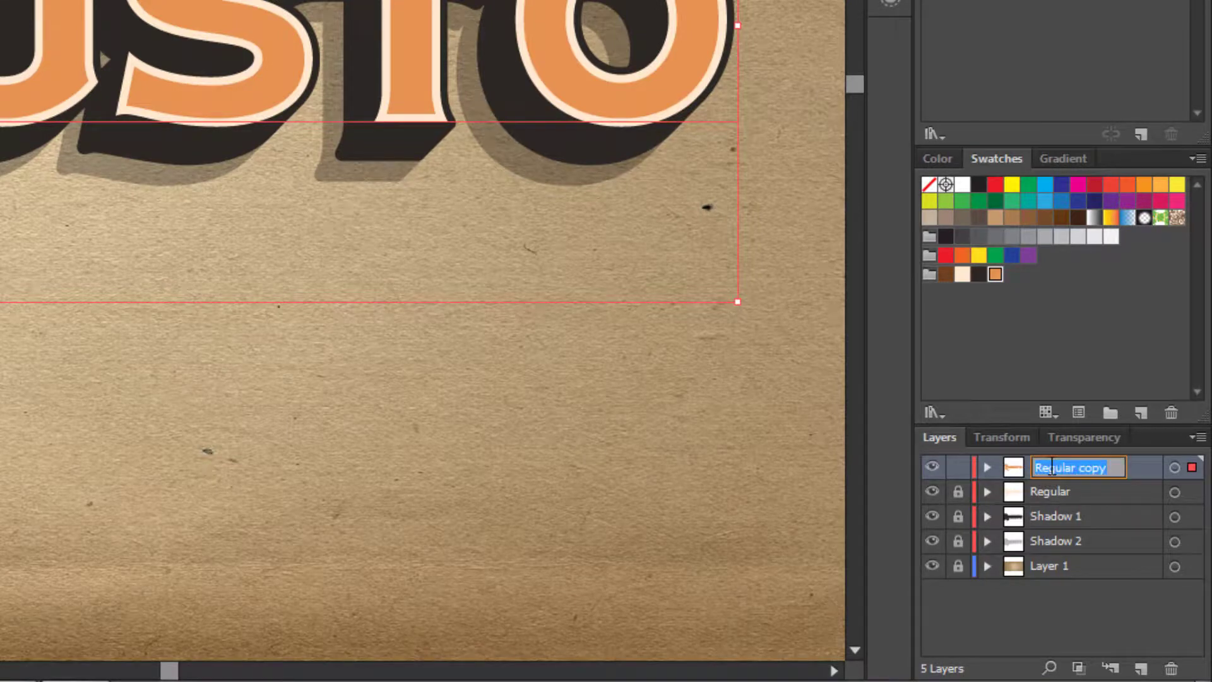
type("Inset")
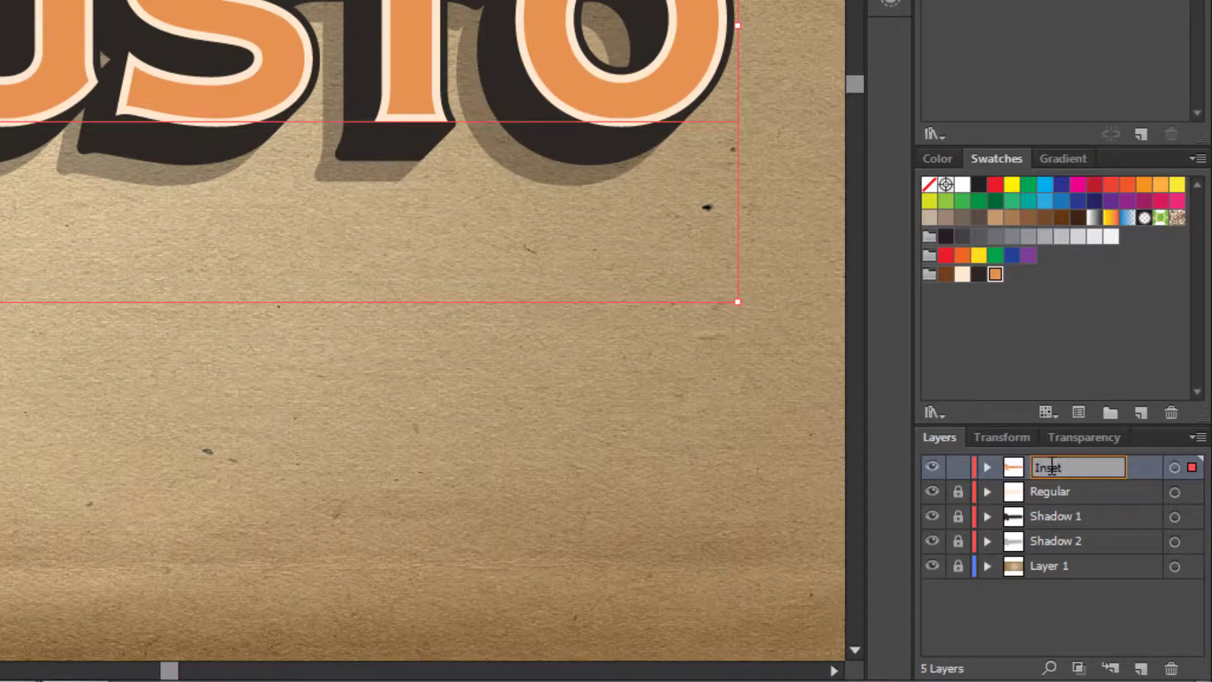
type(" 1")
key("Return")
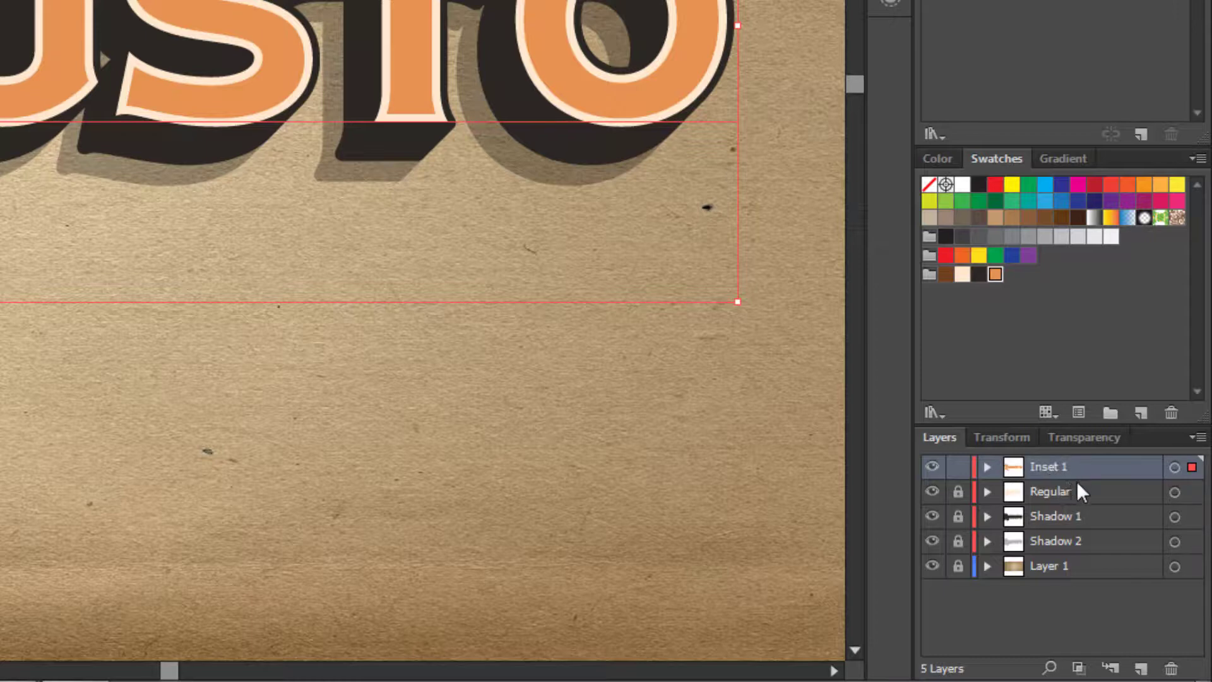
left_click_drag(1074, 461, 1141, 663)
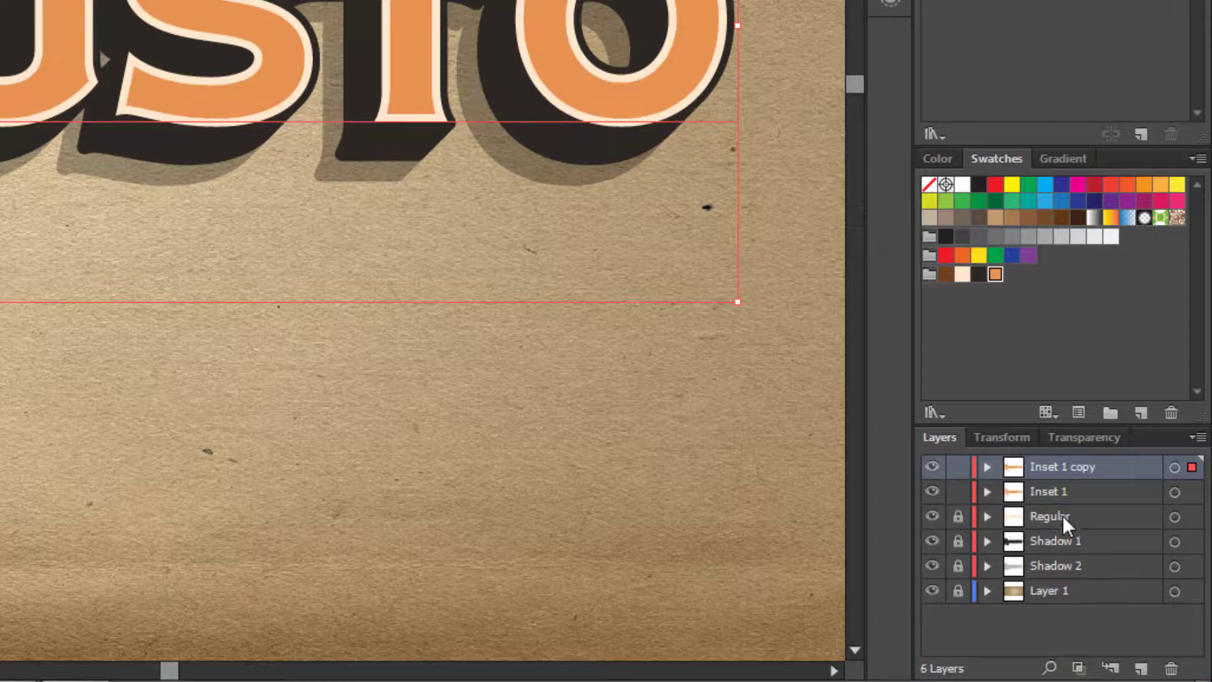
left_click(959, 492)
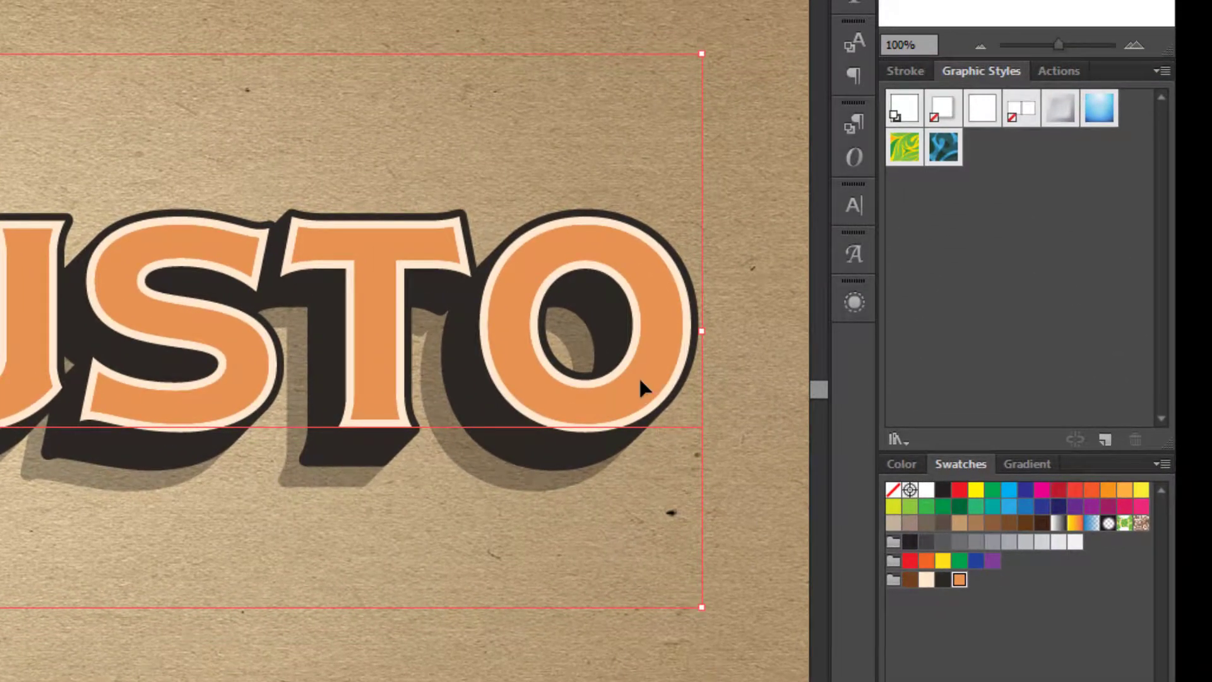
- Fill the Inset 1 copy text with the brown swatch and set its font to LHF Robusto Inset 2
left_click(911, 581)
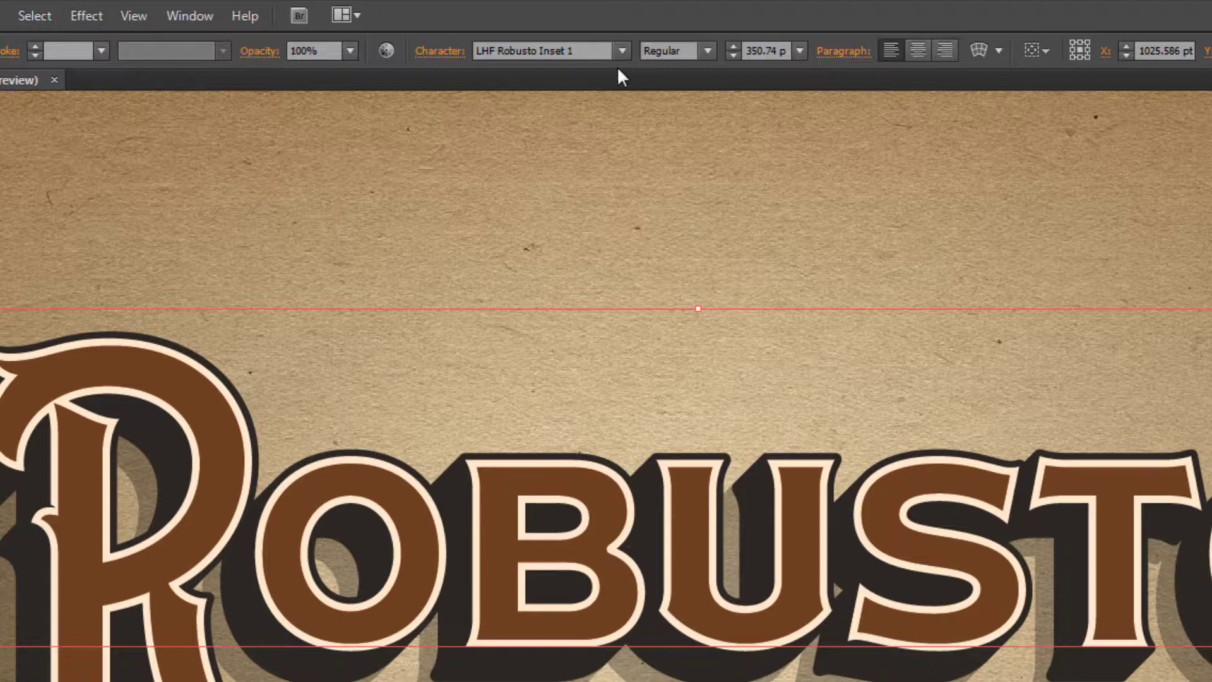
left_click(622, 50)
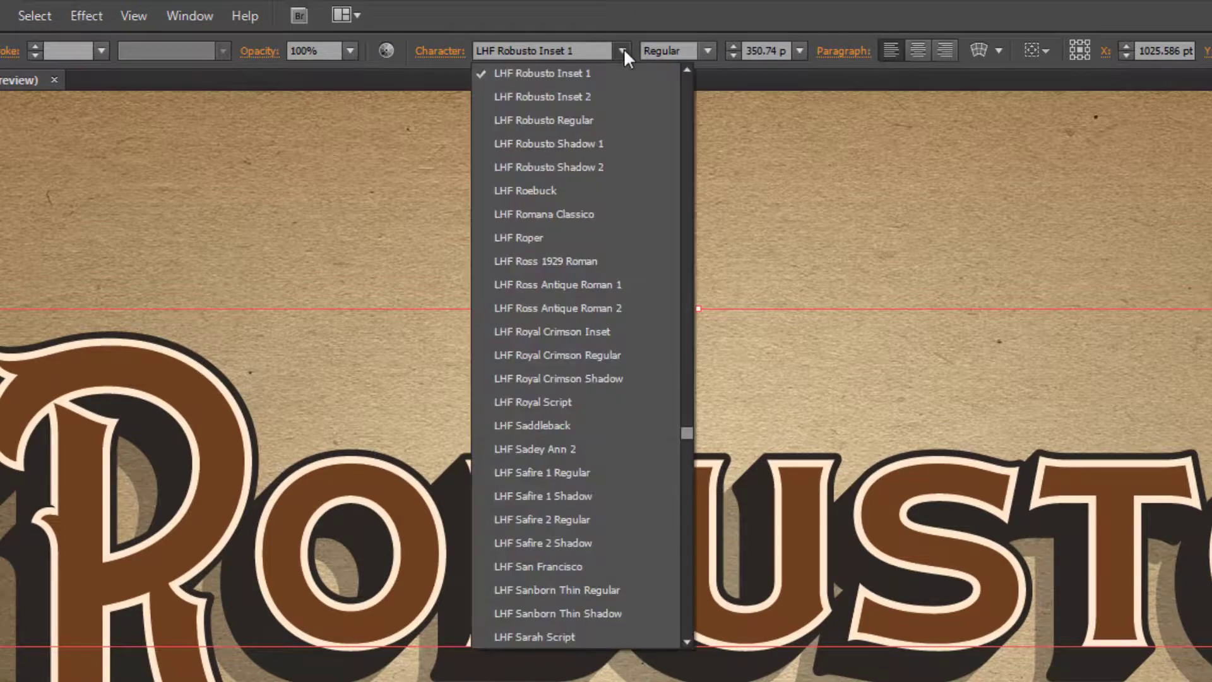
left_click(552, 96)
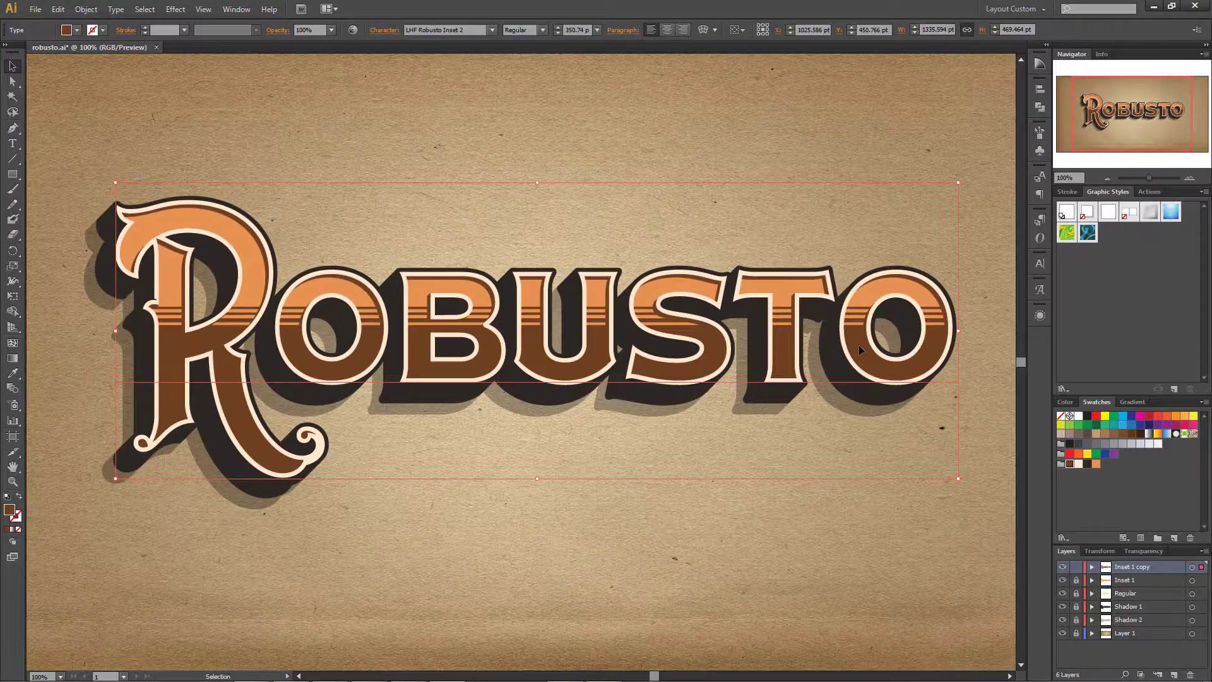
- Rename the Inset 1 copy layer as Inset 2 and unlock the other text layers, leaving nothing selected
double_click(1130, 566)
key("BackSpace")
type("Inset 2")
key("Return")
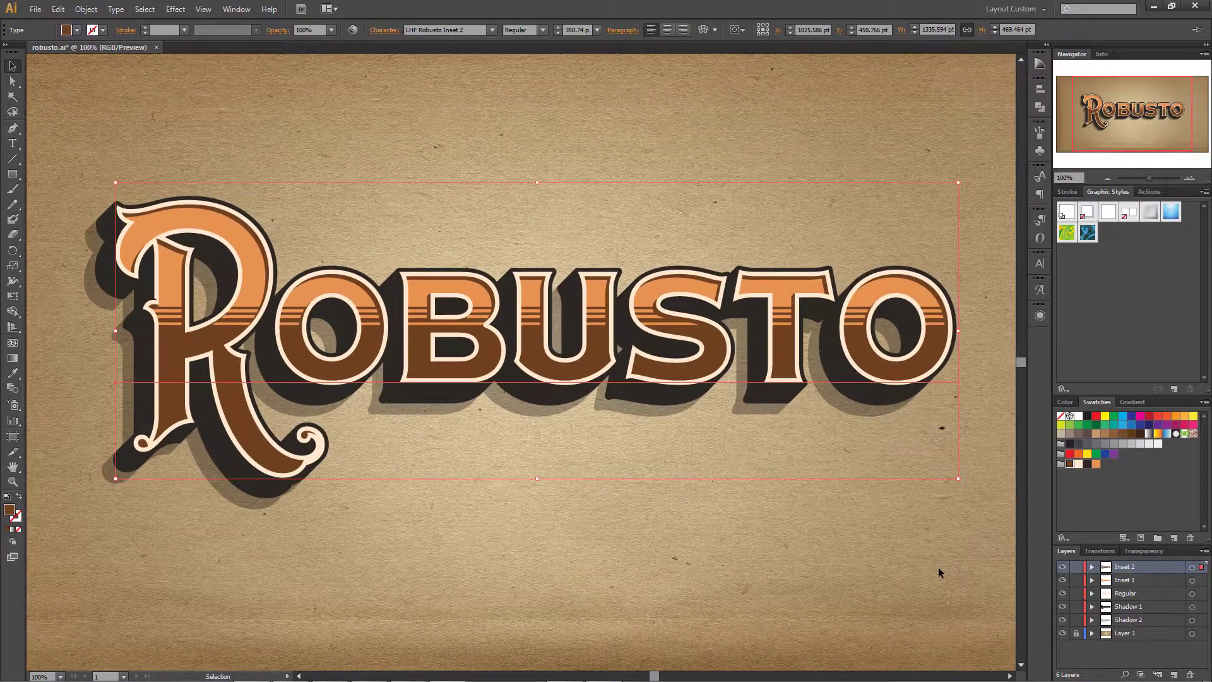
left_click(938, 569)
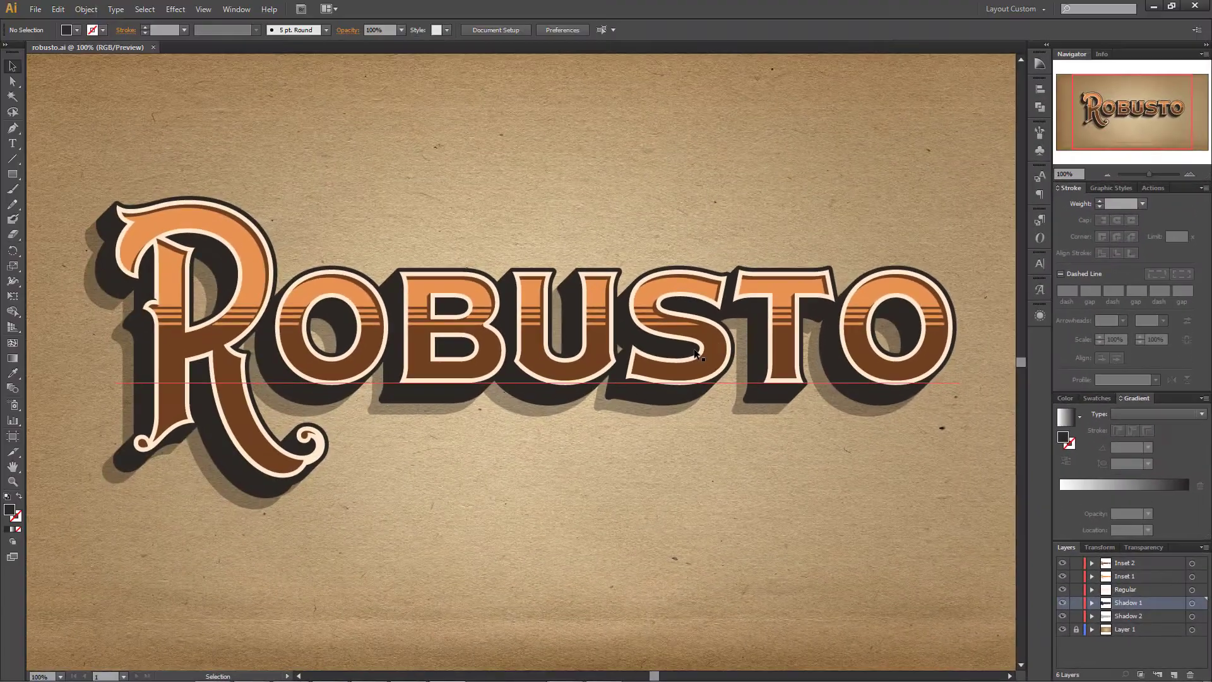
- Pull the stacked brown, orange, cream and charcoal texts apart across the artboard, then undo the moves and deselect
left_click_drag(703, 328, 807, 64)
left_click_drag(686, 350, 724, 190)
left_click_drag(707, 361, 736, 512)
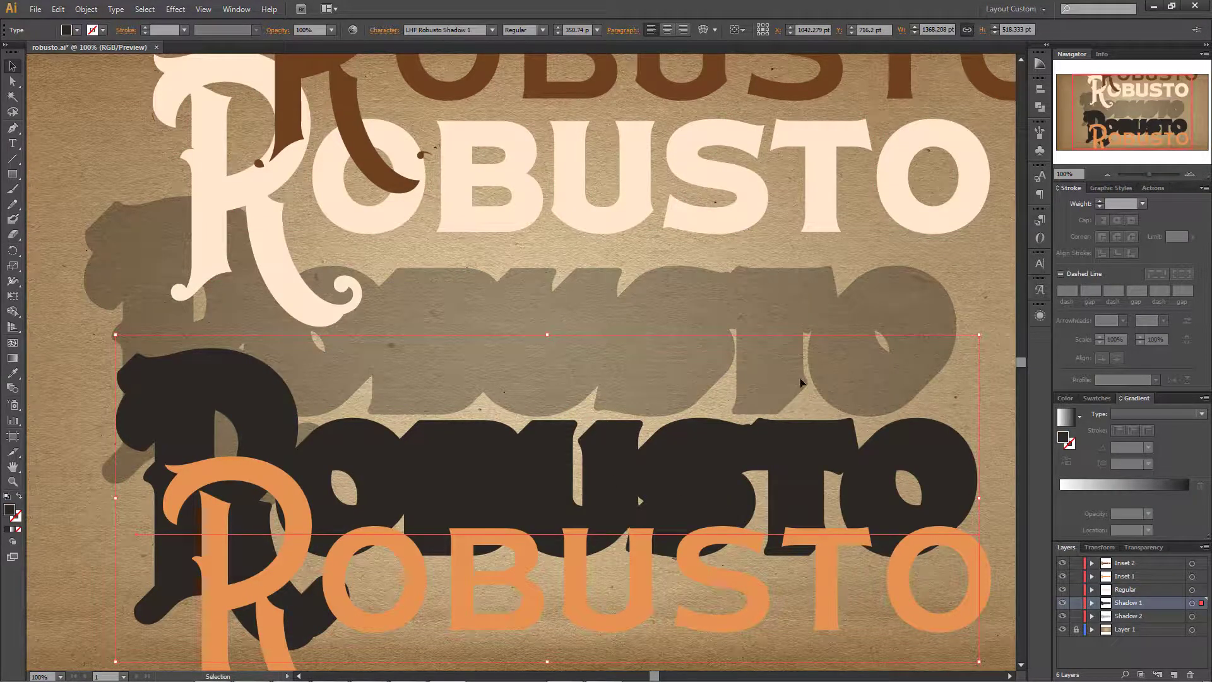
key("ctrl+shift+a")
key("ctrl+z")
key("ctrl+z")
key("ctrl+z")
key("ctrl+z")
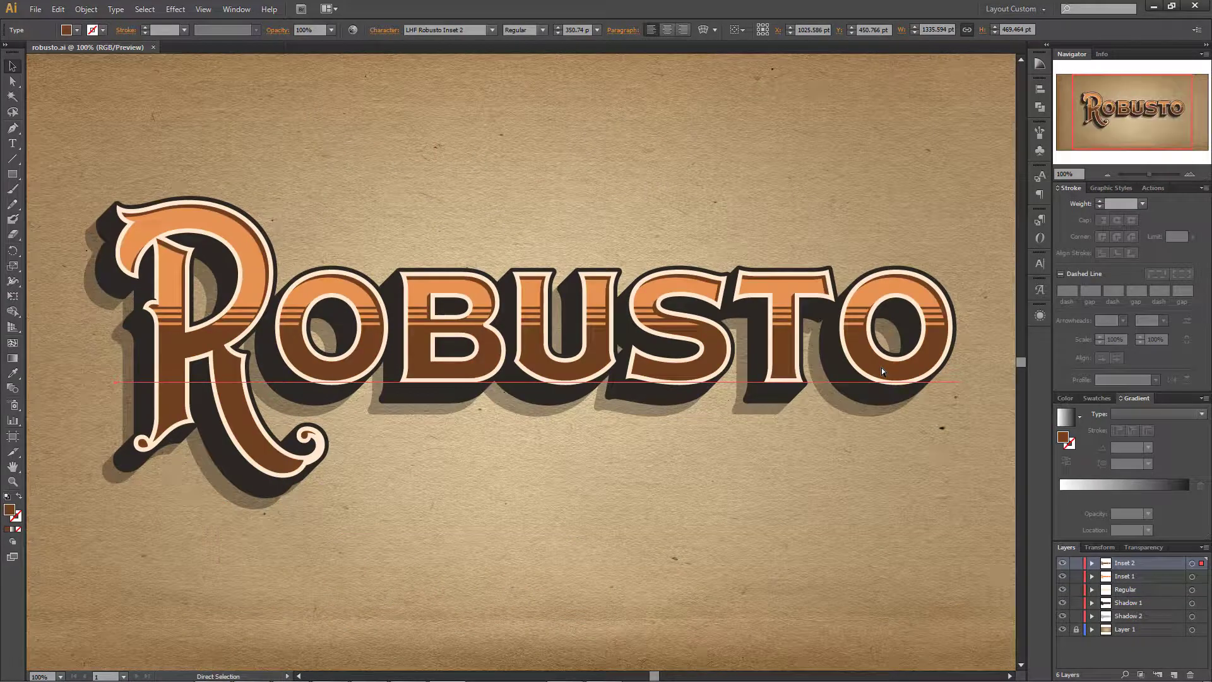
left_click(881, 370)
key("ctrl+shift+a")
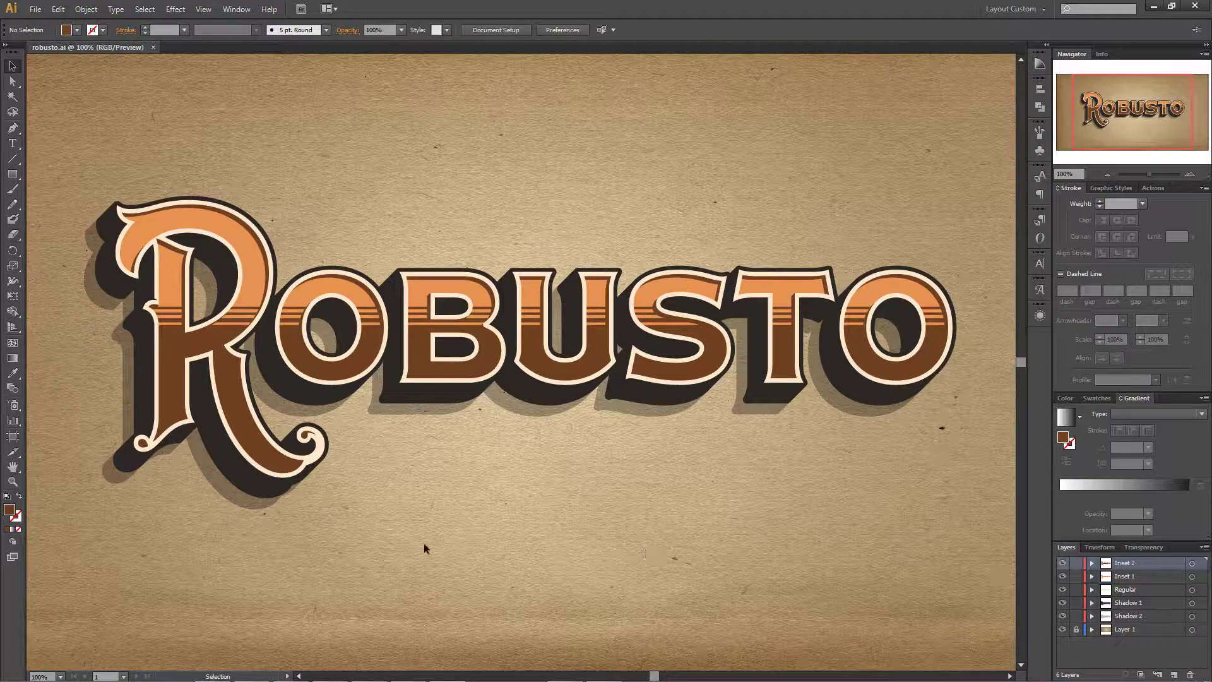
- Replace the brown Inset 2 text with "Signs" and lock its layer
left_click(919, 354)
key("t")
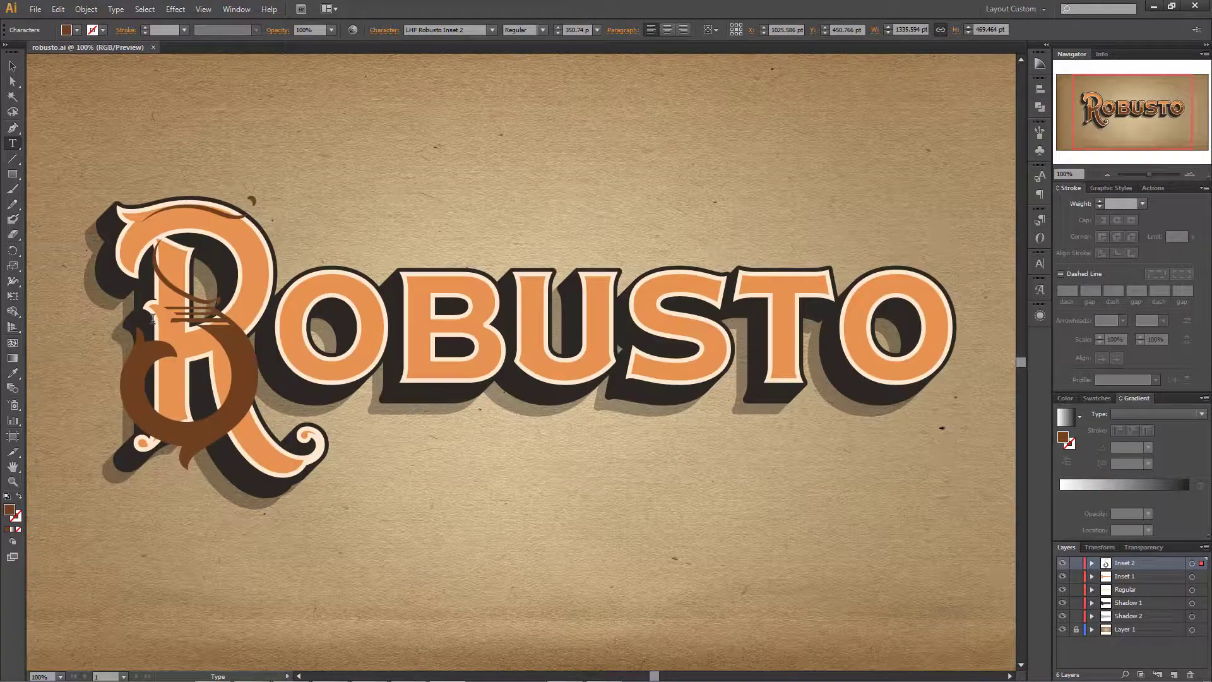
type("OBUS")
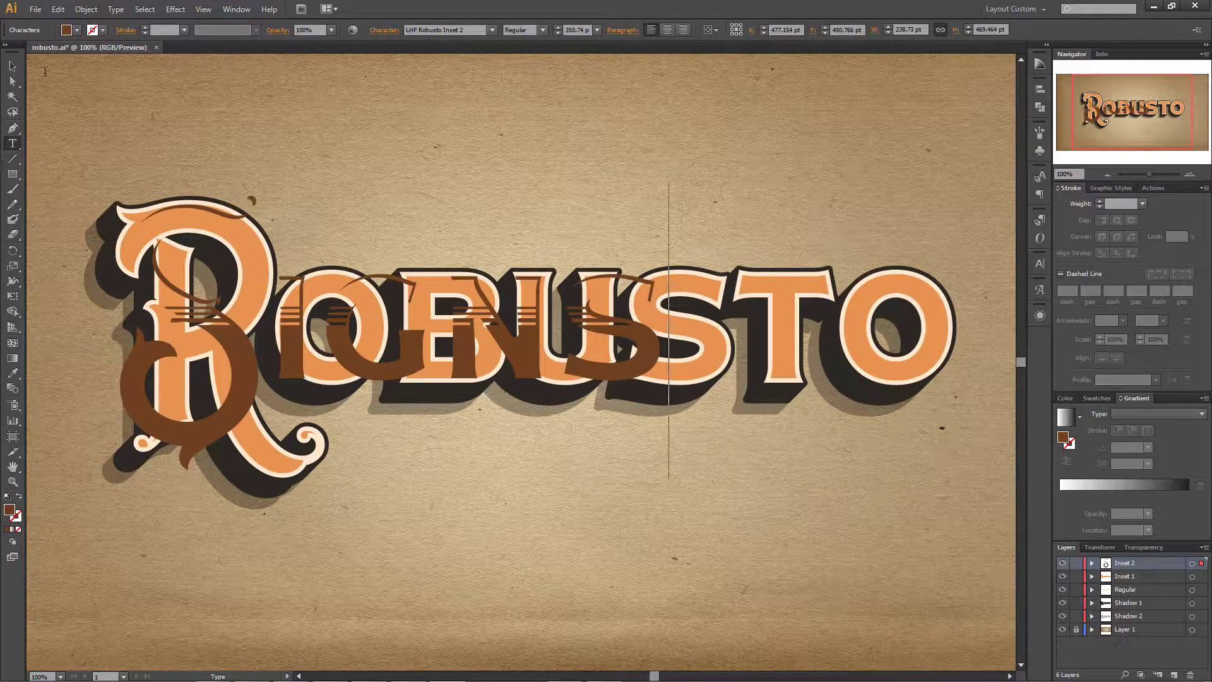
left_click(12, 66)
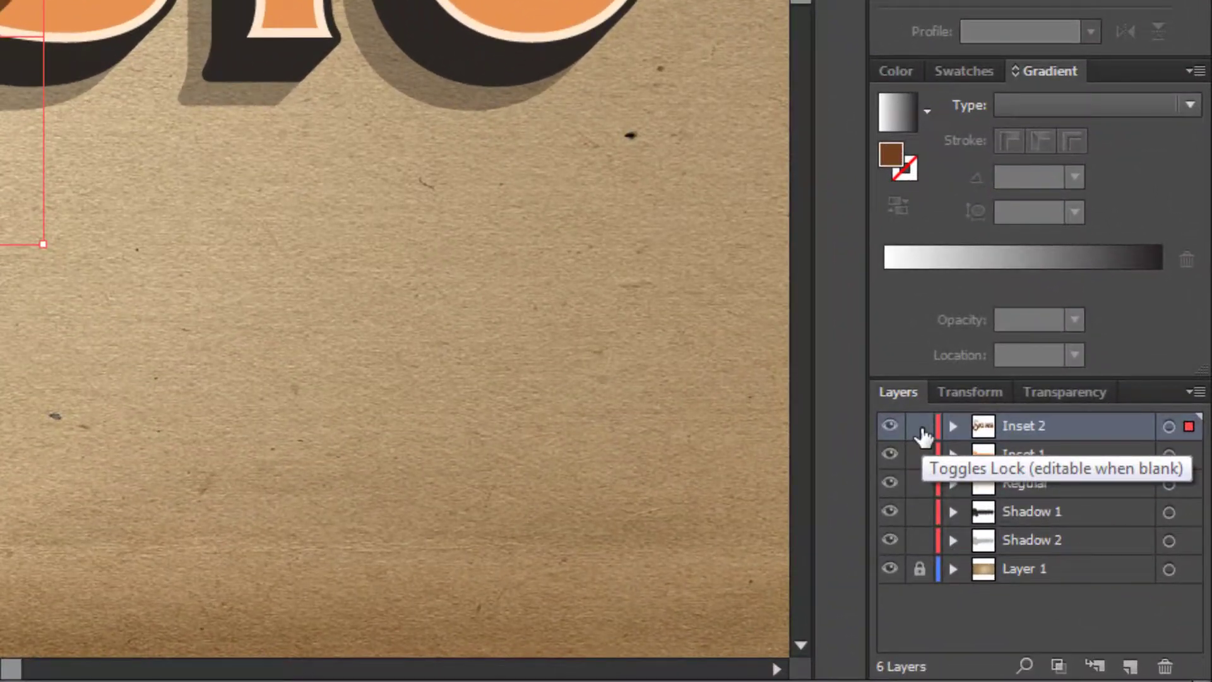
left_click(920, 426)
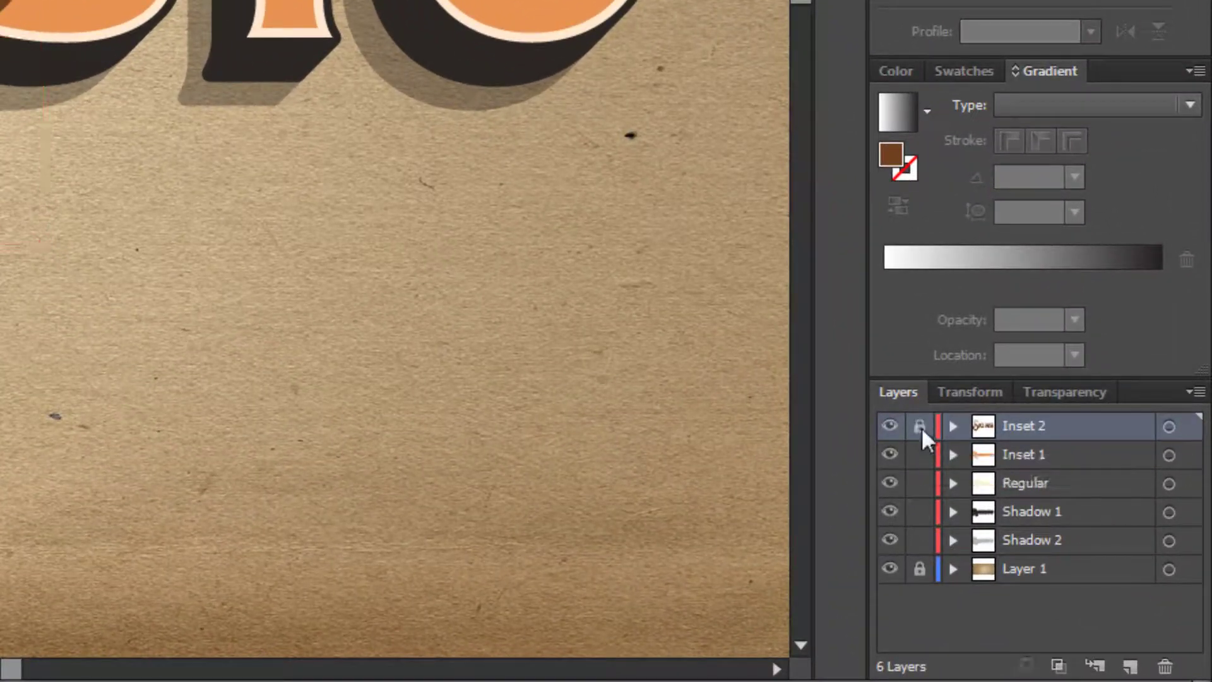
- Replace the orange Inset 1 text with "Signs"
left_click(1017, 452)
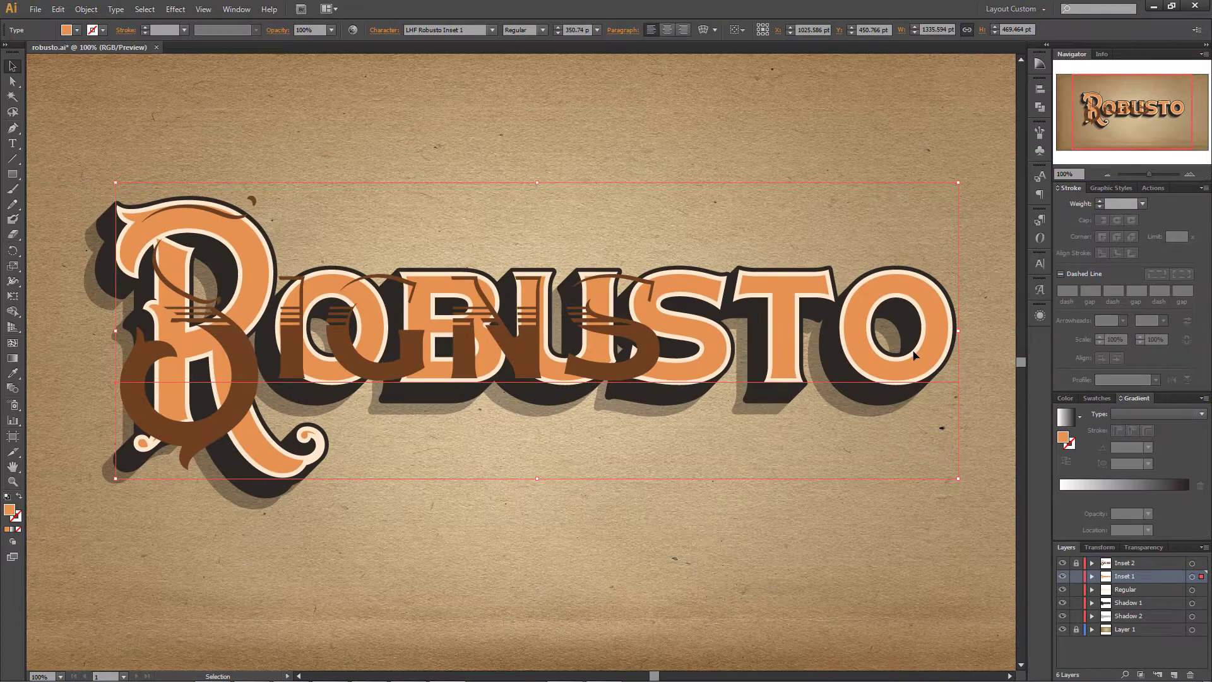
double_click(913, 355)
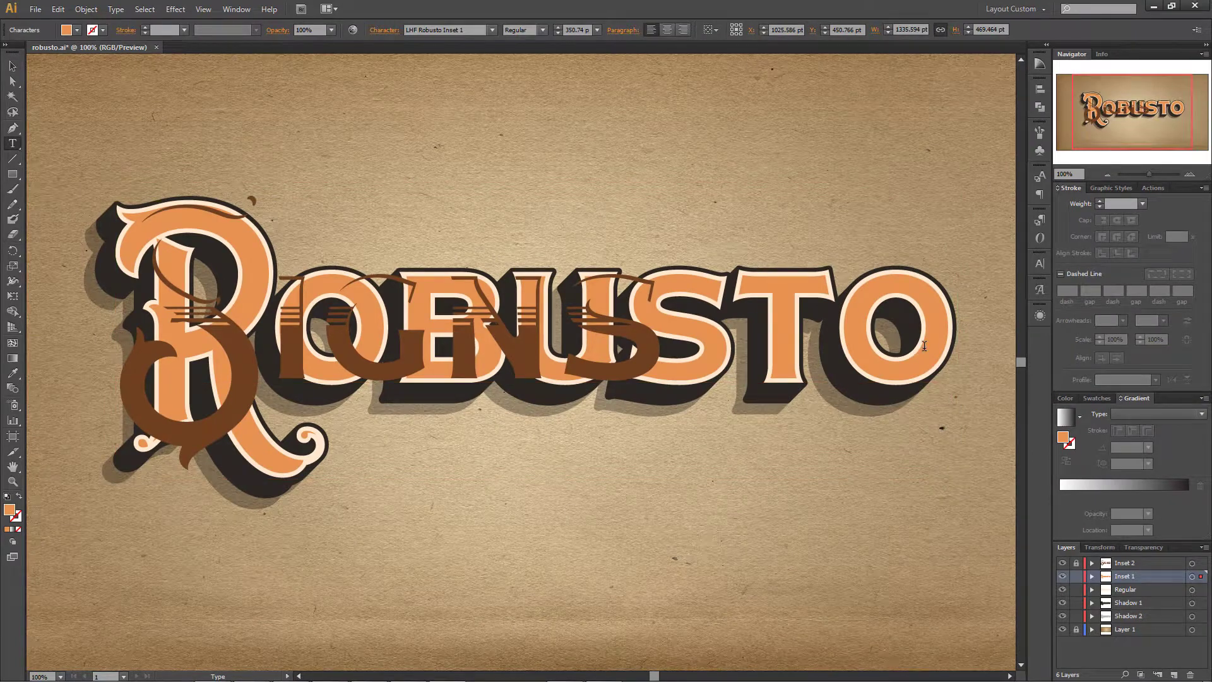
key("BackSpace")
key("BackSpace")
key("BackSpace")
key("BackSpace")
key("BackSpace")
key("BackSpace")
key("BackSpace")
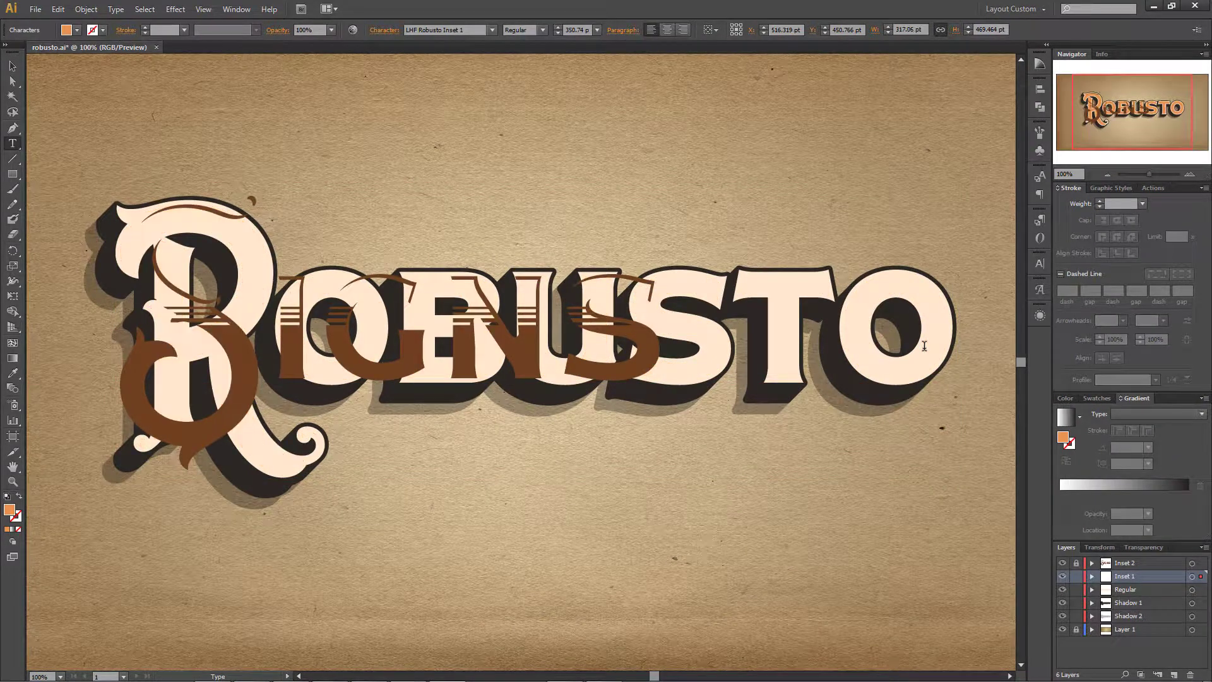
type("OBU")
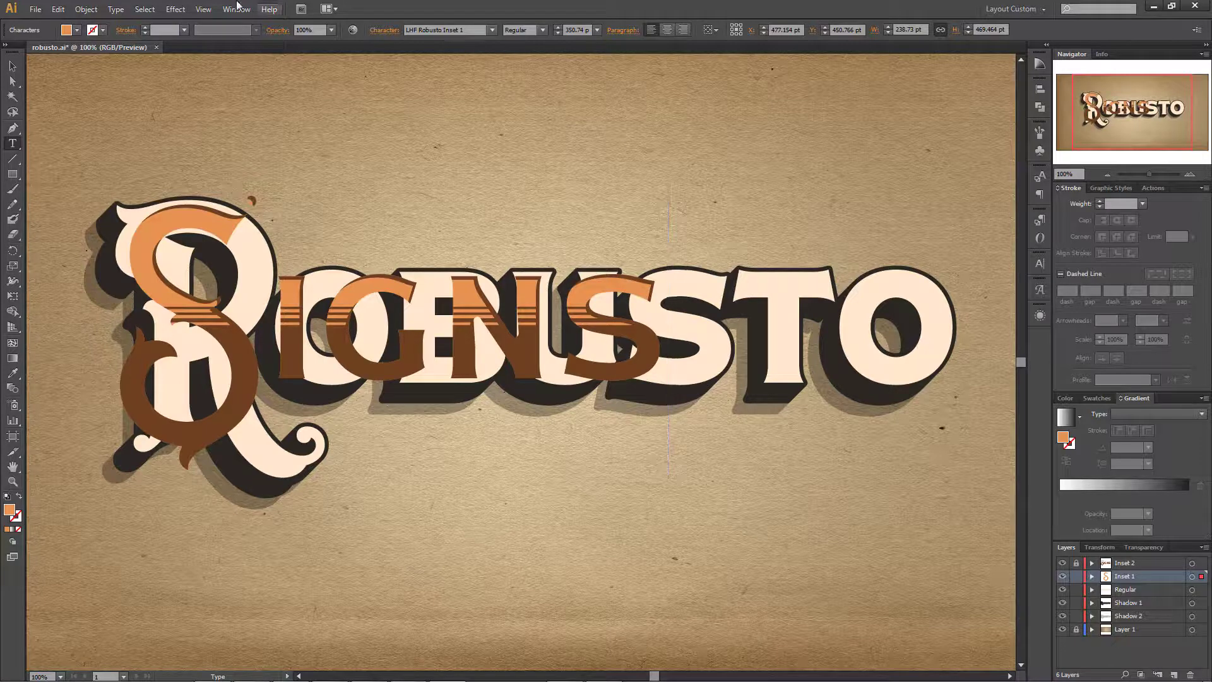
left_click(11, 67)
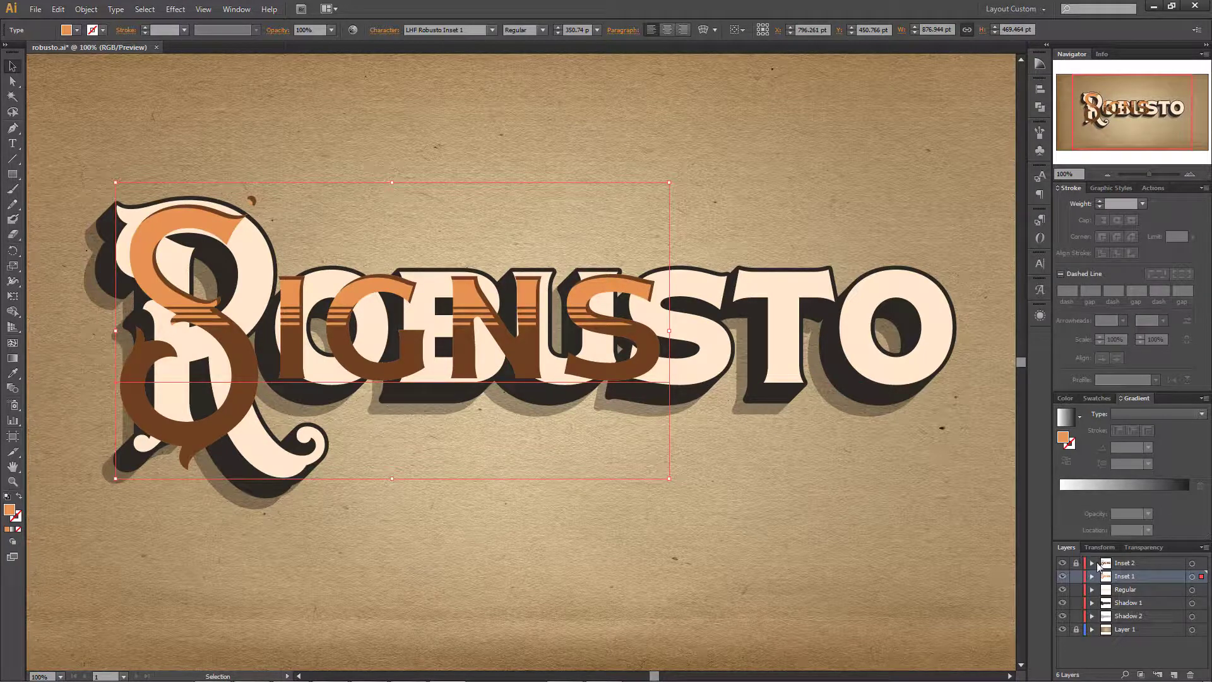
left_click(1076, 577)
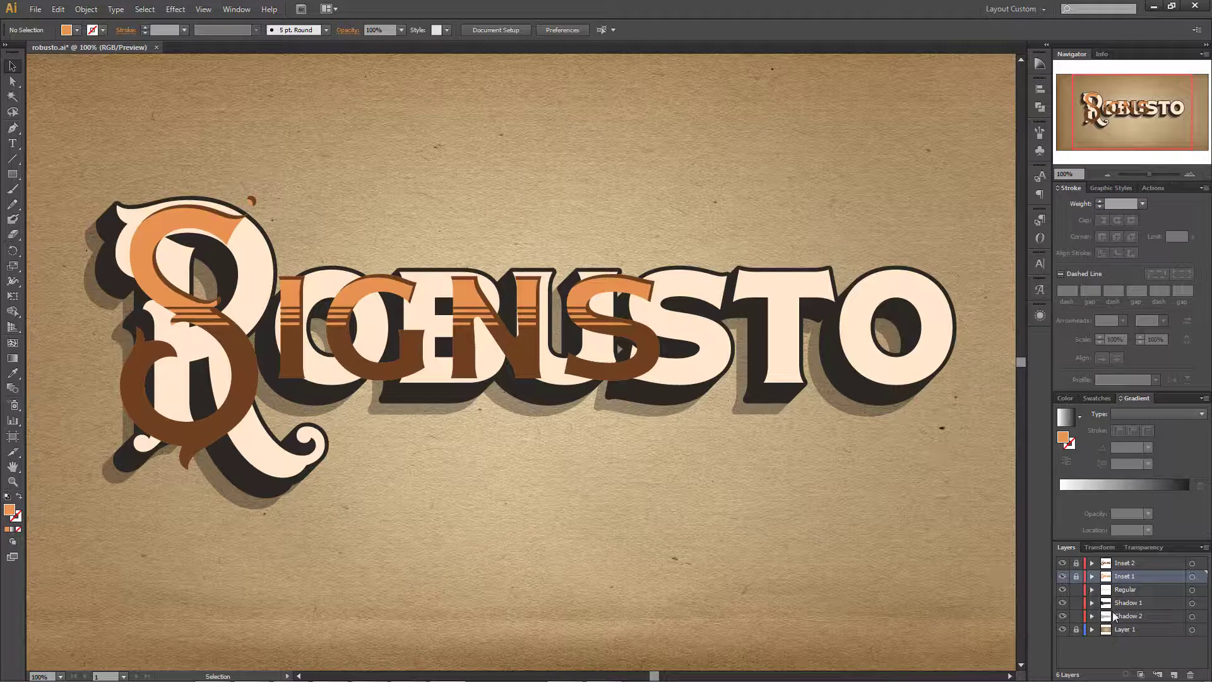
left_click(1076, 577)
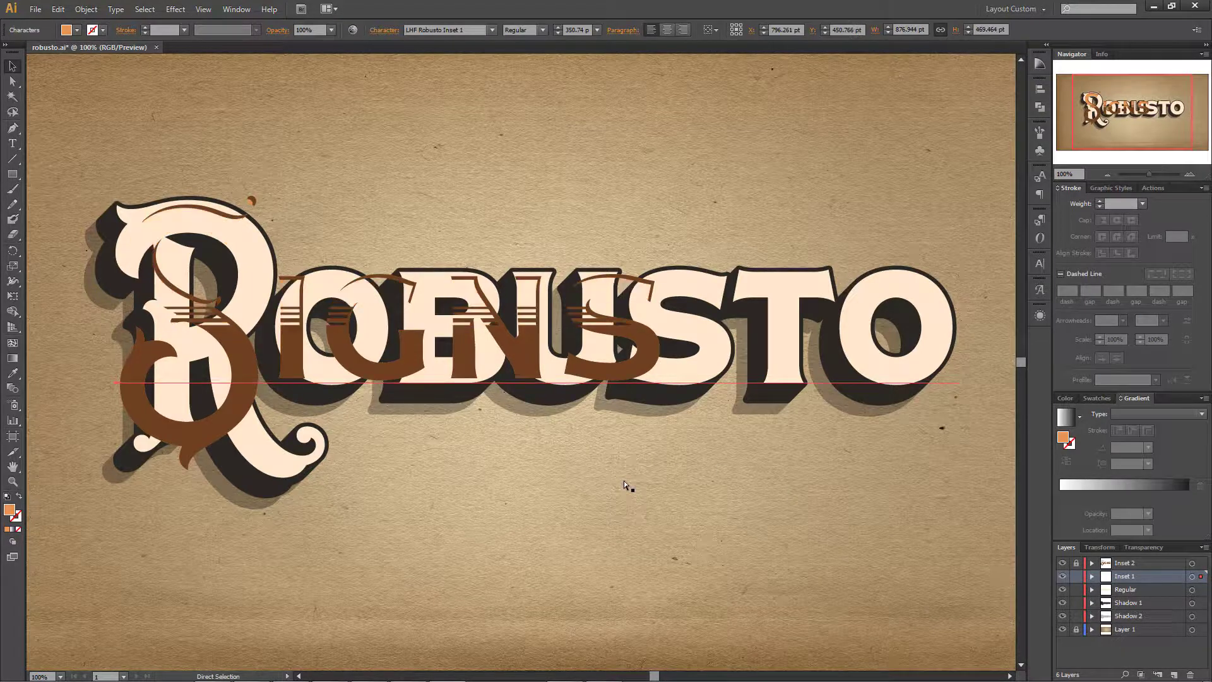
- Undo the "Signs" replacements on the Inset 1 and Inset 2 texts, restoring "Robusto" on both, and deselect everything
key("ctrl+z")
key("ctrl+z")
key("ctrl+z")
key("ctrl+z")
key("ctrl+z")
key("ctrl+z")
key("ctrl+z")
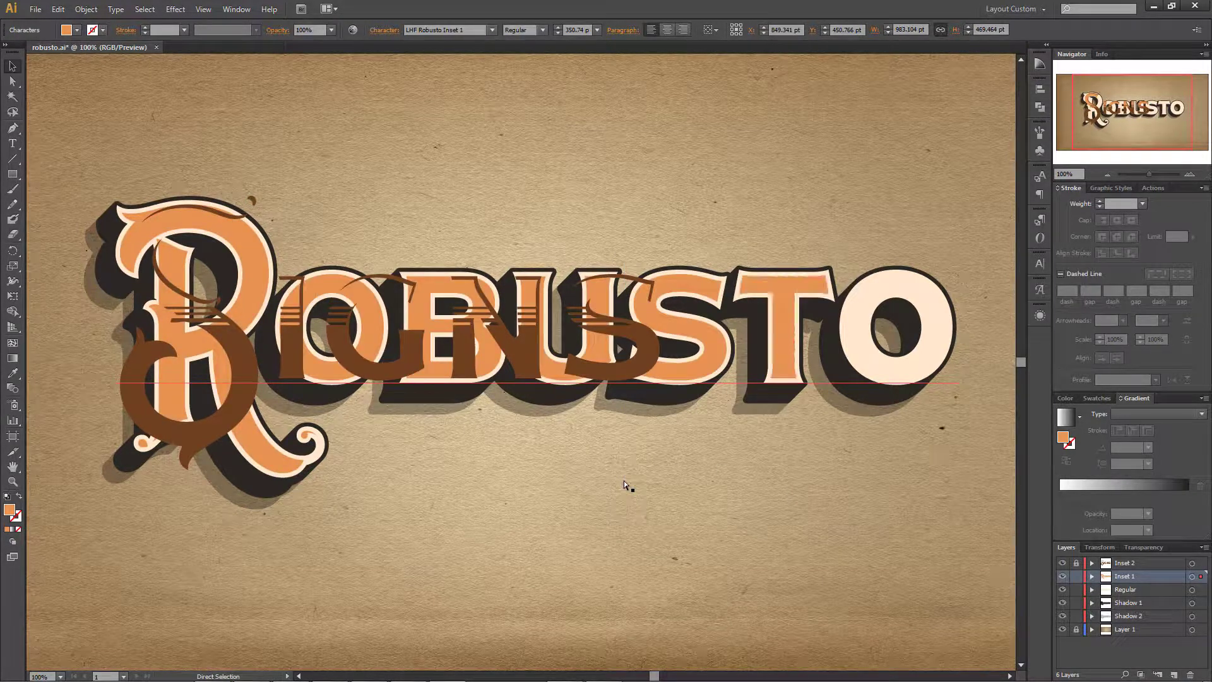
key("ctrl+z")
key("v")
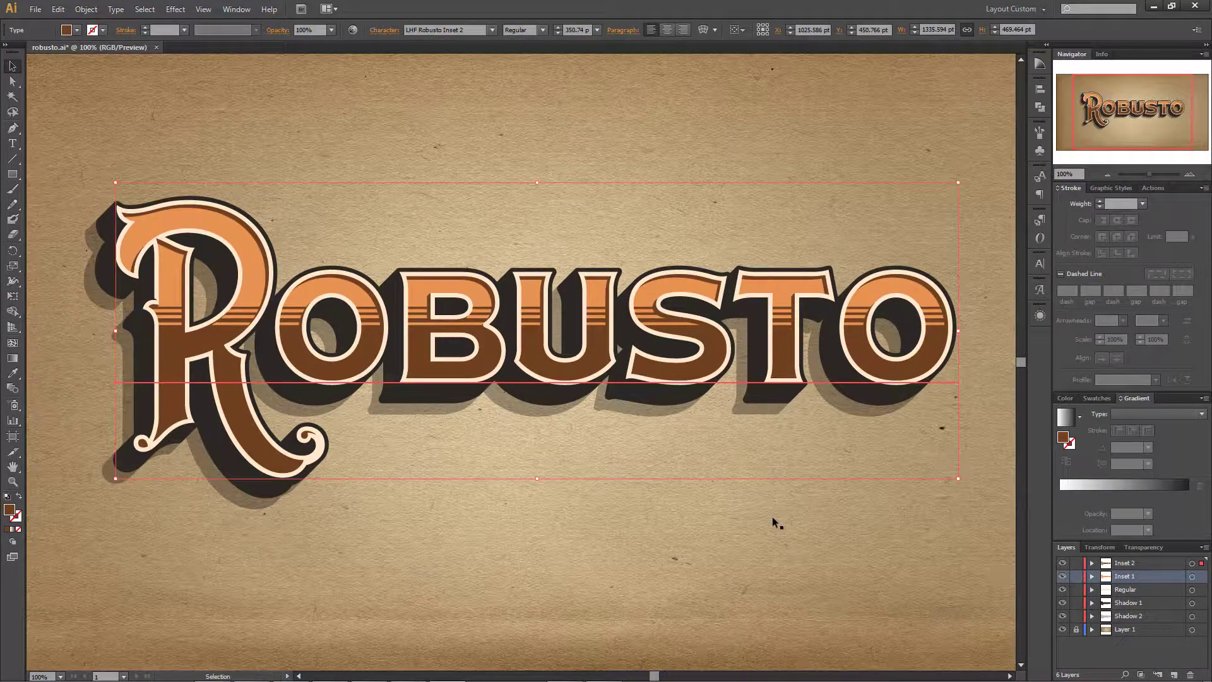
left_click(850, 554)
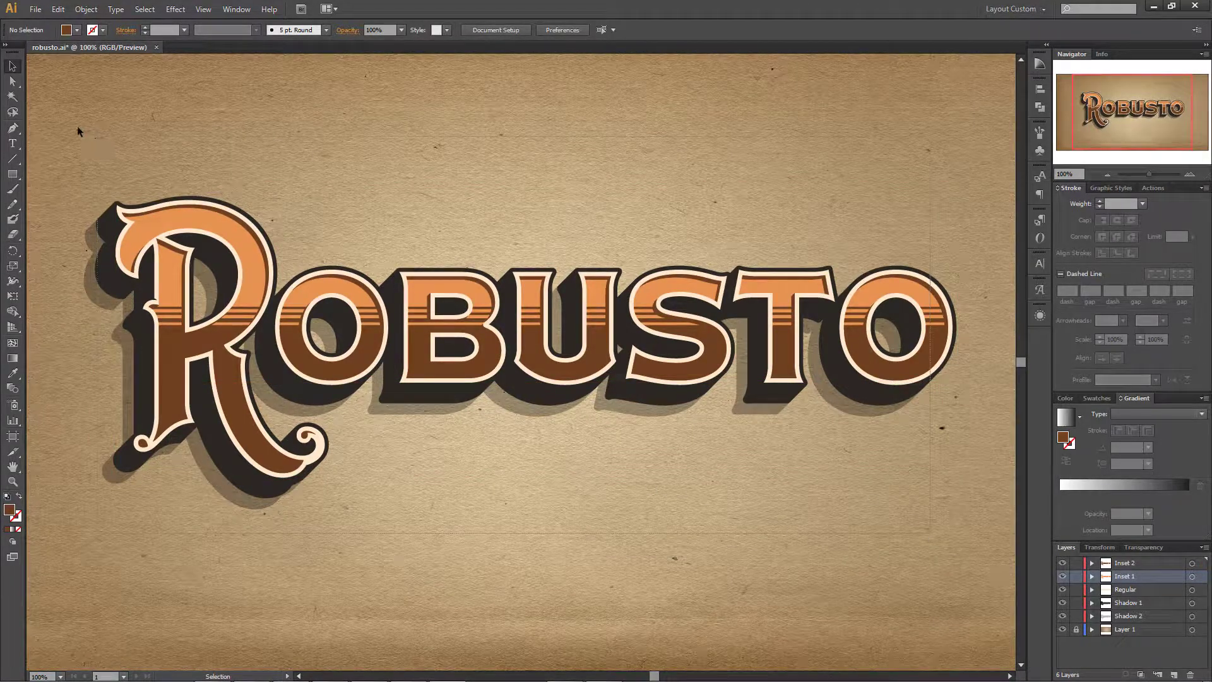
- Select all the stacked title texts and use Find and Replace to find "Robusto", with "Signs" as the replacement
key("ctrl+a")
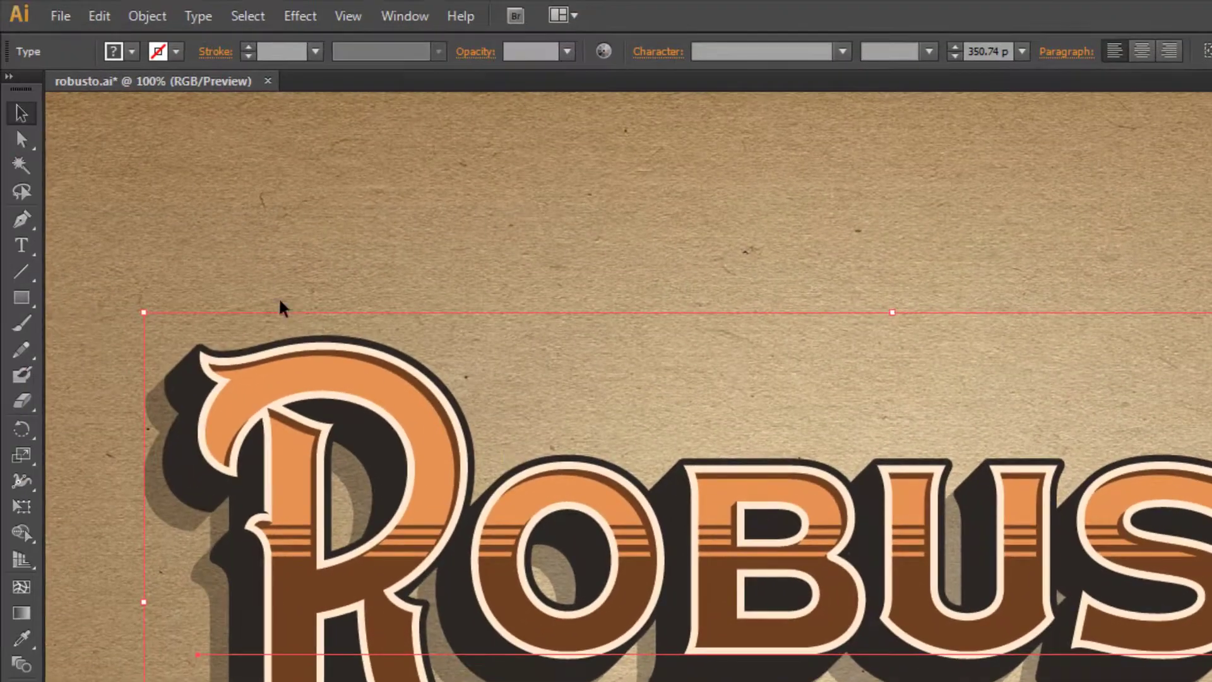
left_click(100, 17)
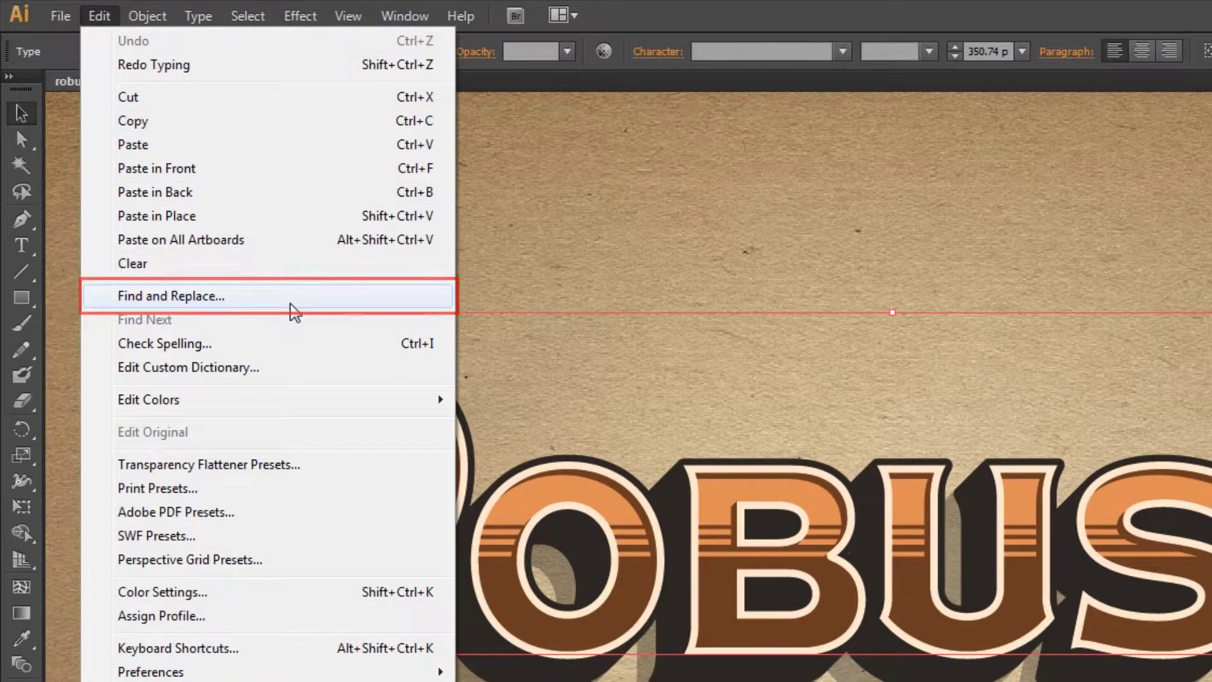
left_click(294, 297)
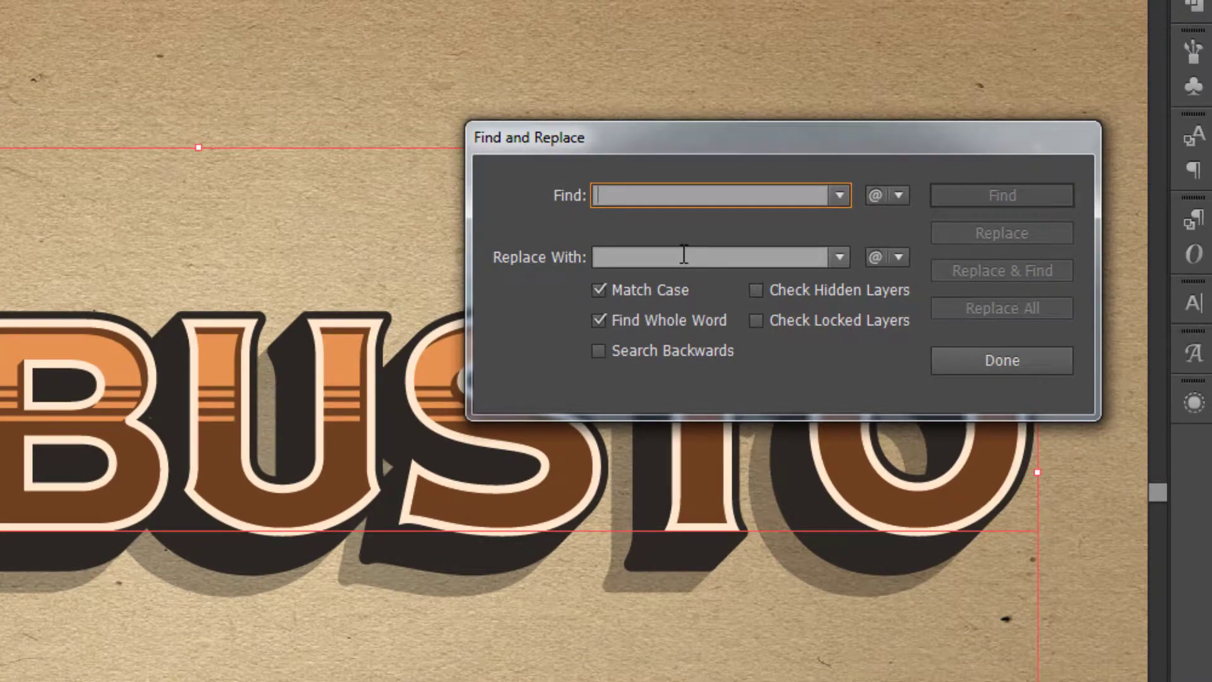
type("Robusto")
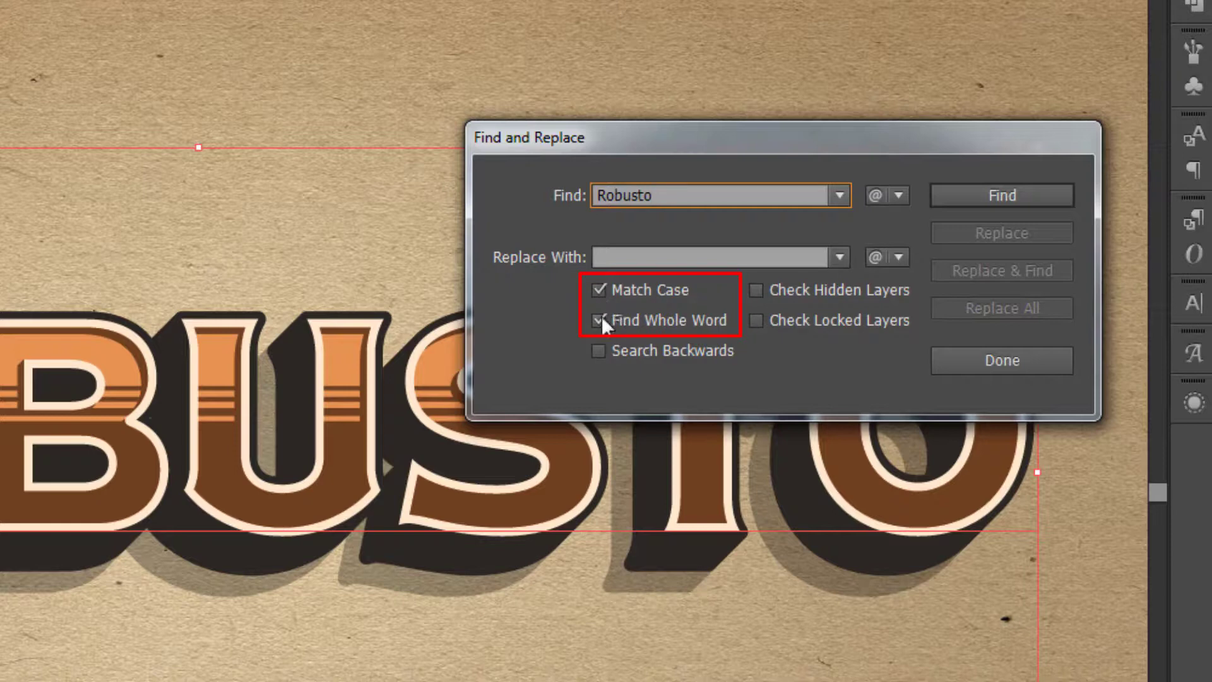
left_click(618, 256)
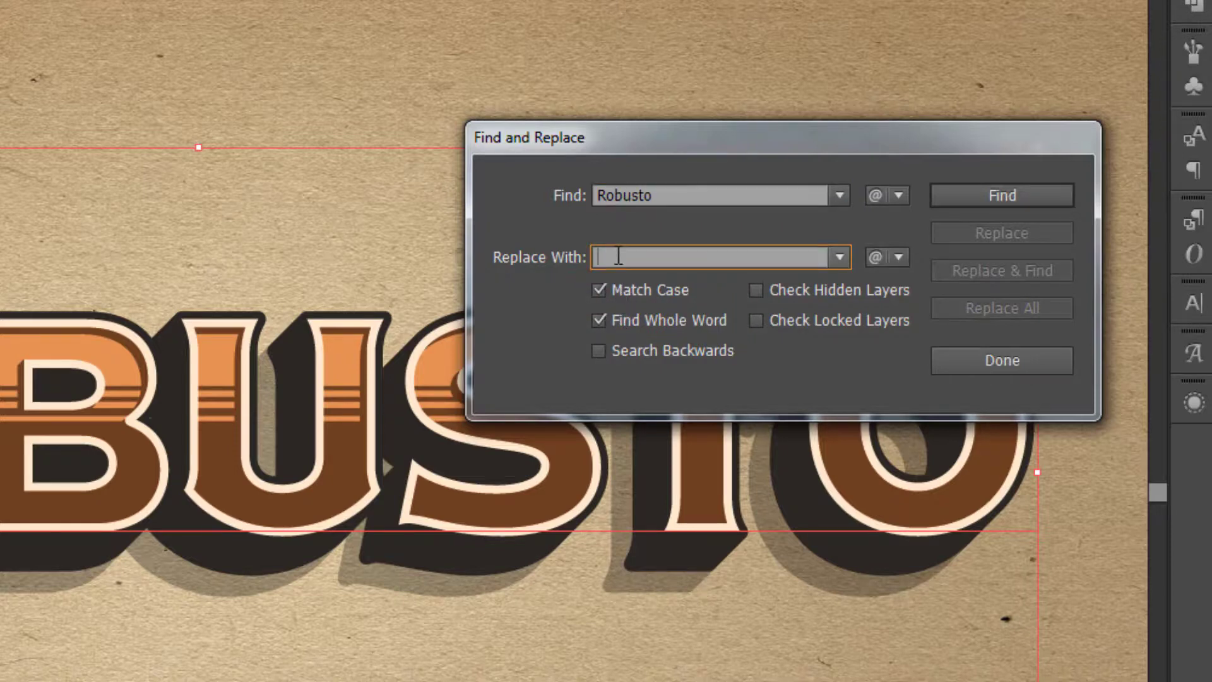
type("Signs")
left_click(1000, 197)
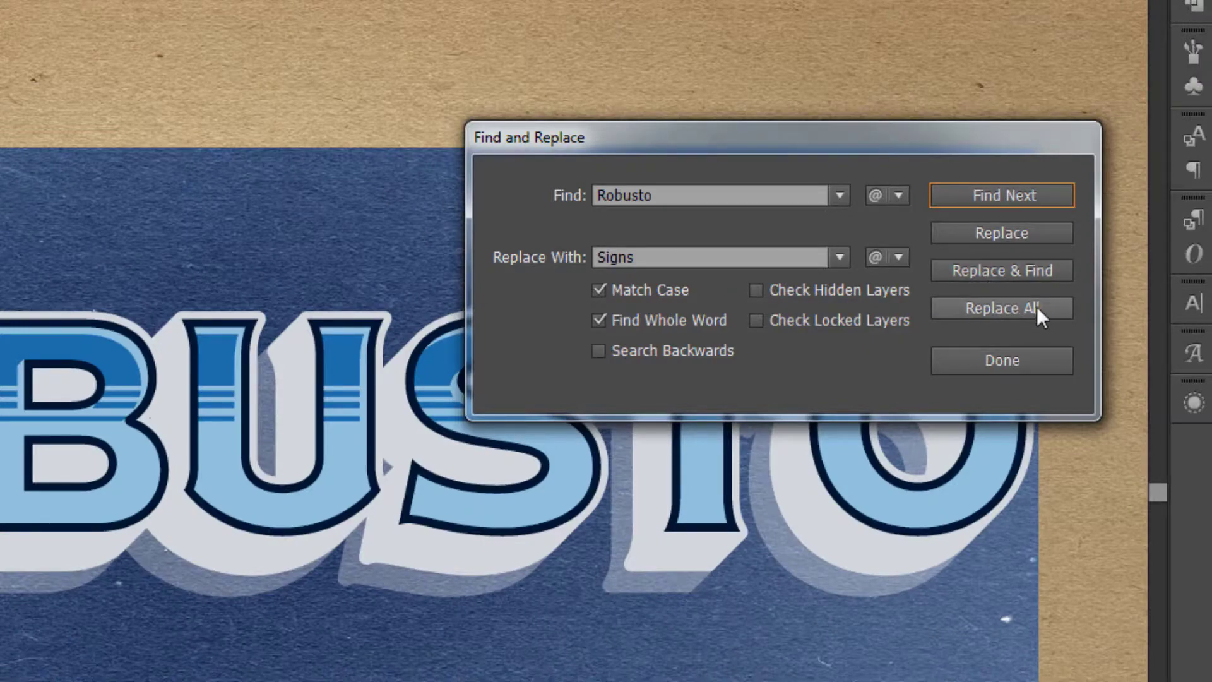
- Replace all occurrences of "Robusto" with "Signs" and close Find and Replace
left_click(1018, 306)
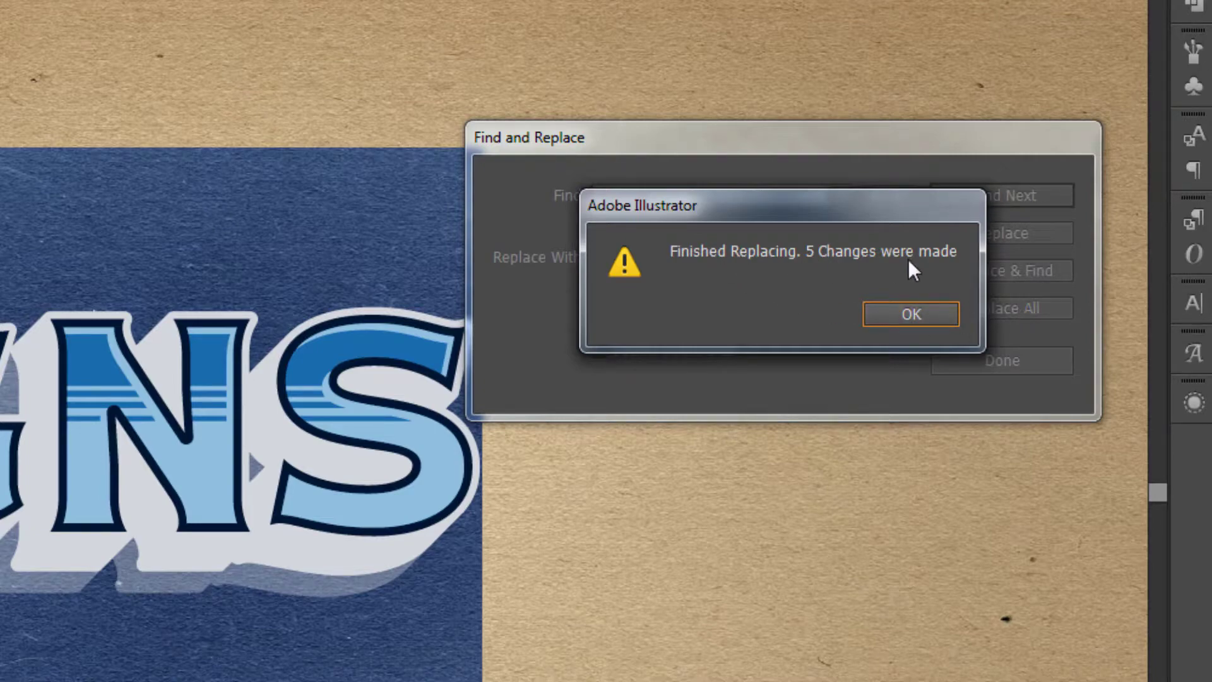
left_click(900, 316)
left_click(991, 369)
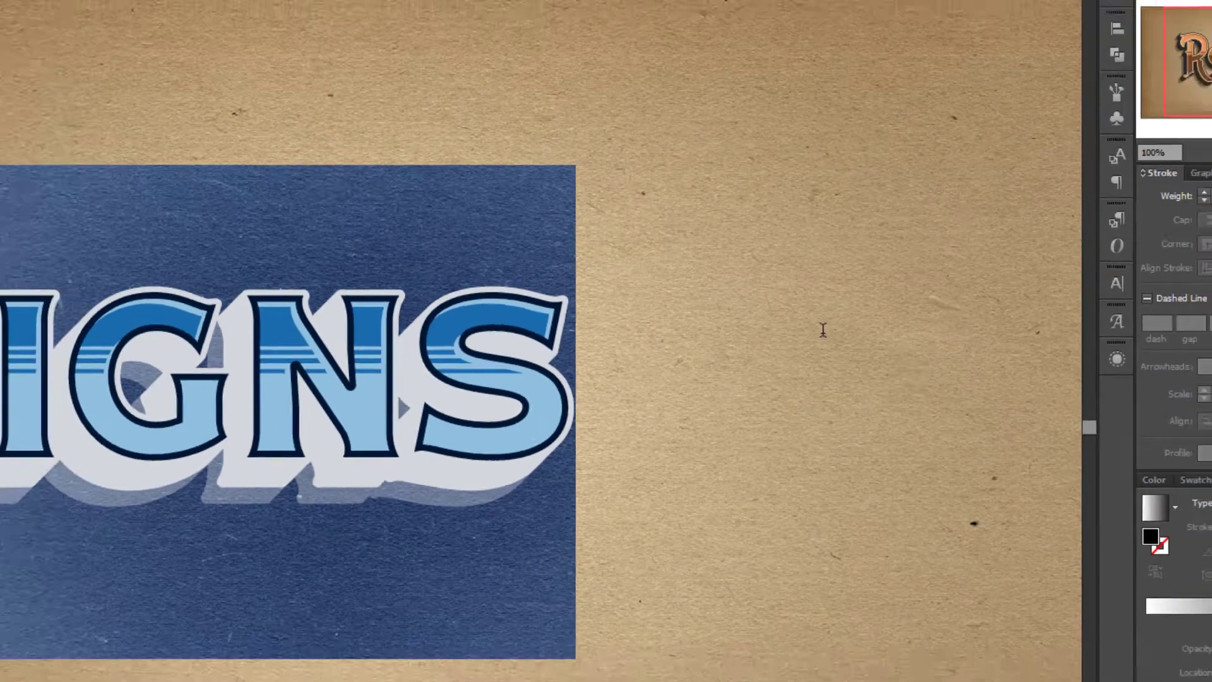